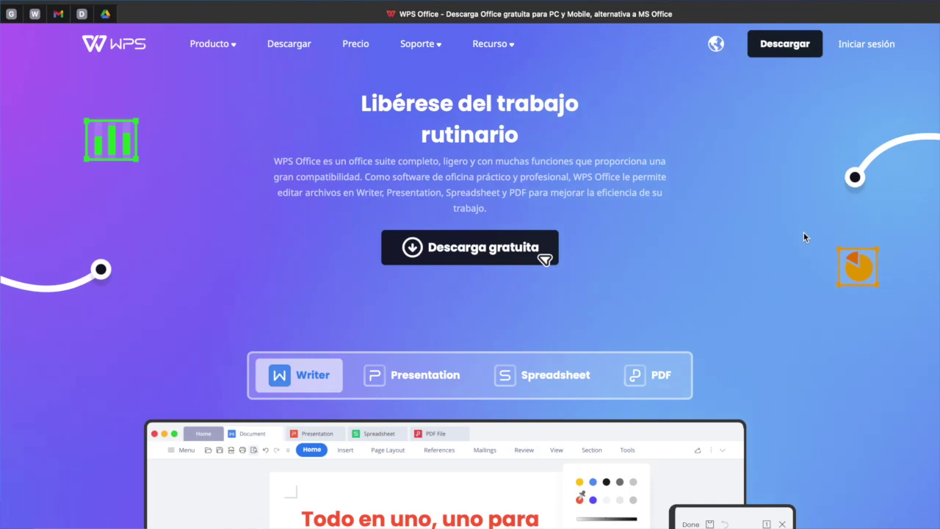
Scroll the WPS Office webpage down to the 'Descarga gratuita en varias plataformas' section.
scroll(804, 232, "down", 3)
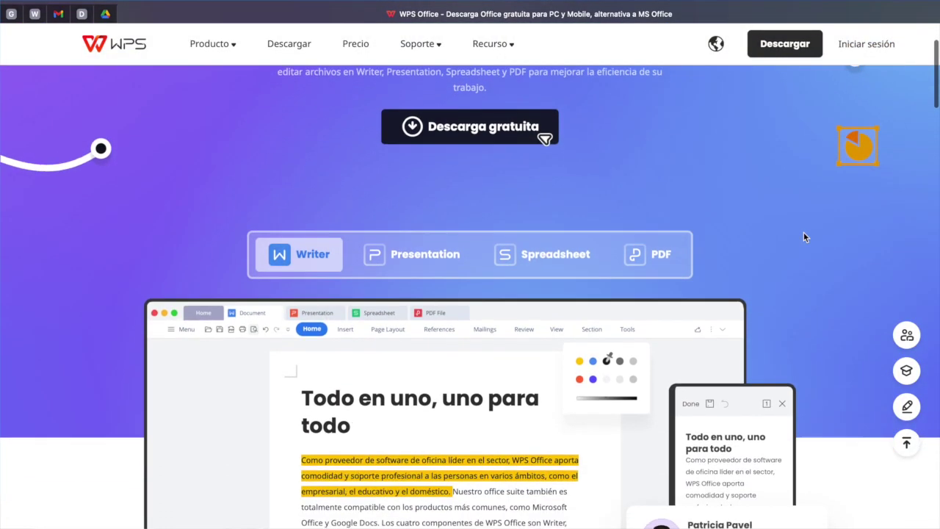
scroll(803, 237, "down", 2)
scroll(803, 236, "down", 2)
scroll(803, 236, "down", 3)
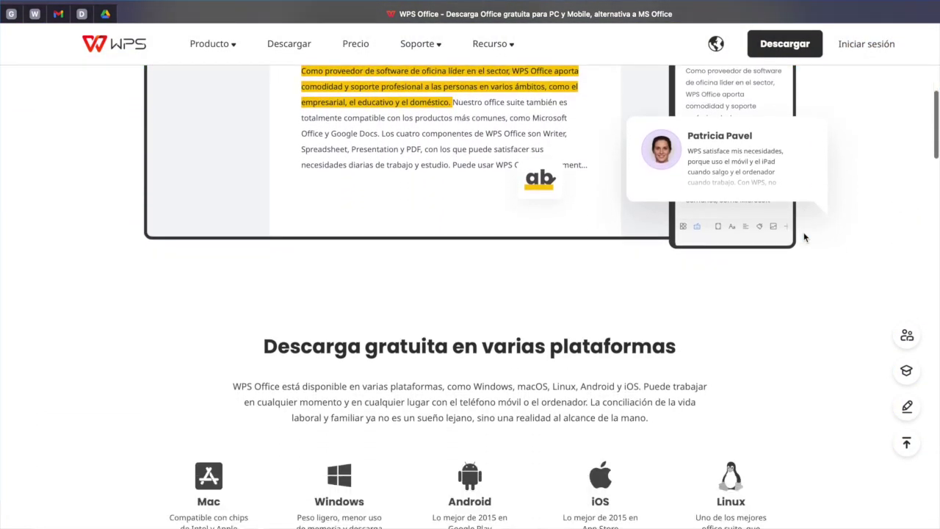
scroll(803, 236, "down", 3)
scroll(803, 237, "down", 2)
scroll(803, 236, "down", 1)
scroll(803, 236, "down", 1)
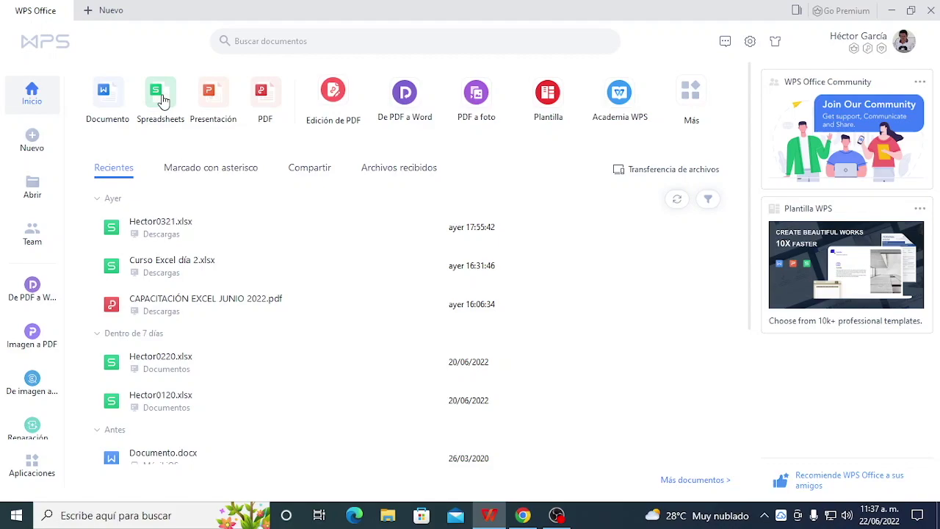
Create a new blank workbook, Libro1, from the Spreadsheets template gallery ('En blanco').
left_click(160, 96)
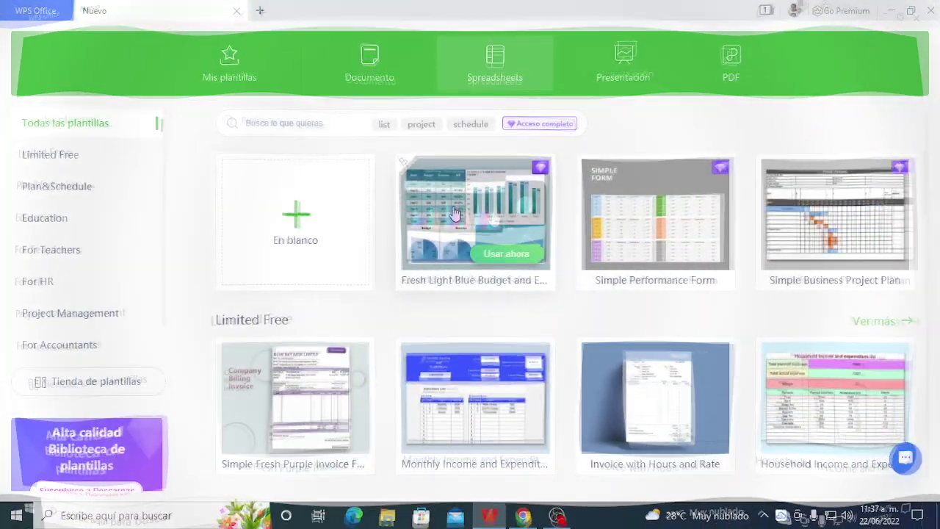
left_click(301, 219)
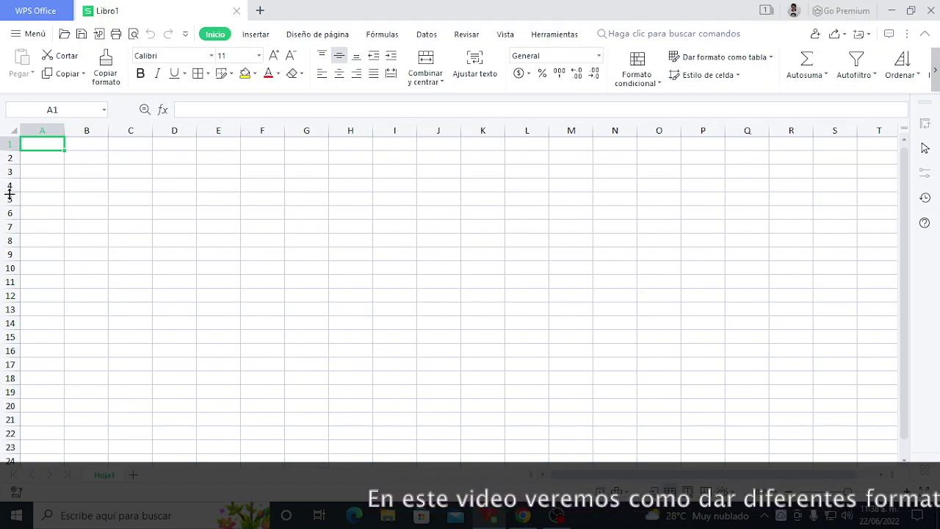
Widen column B by dragging its header border, then bring up Formato de celdas for B3.
left_click(90, 183)
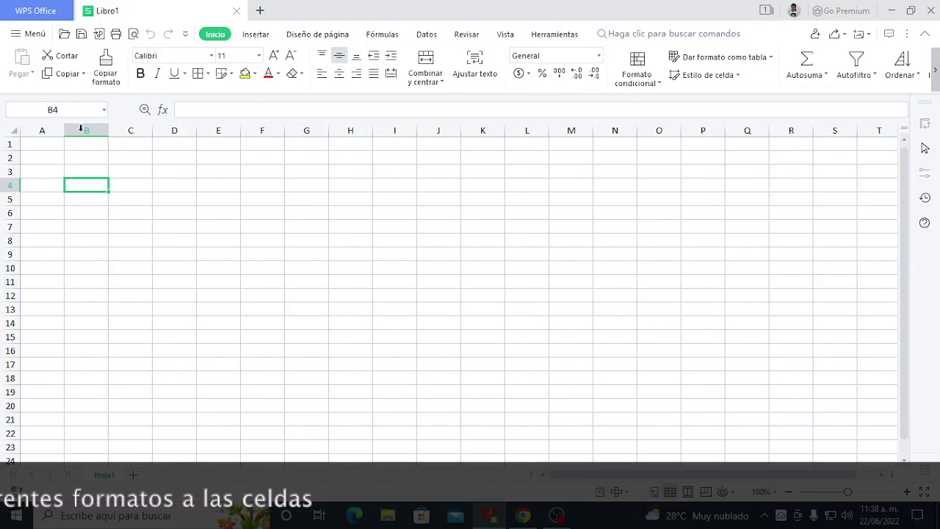
left_click(225, 213)
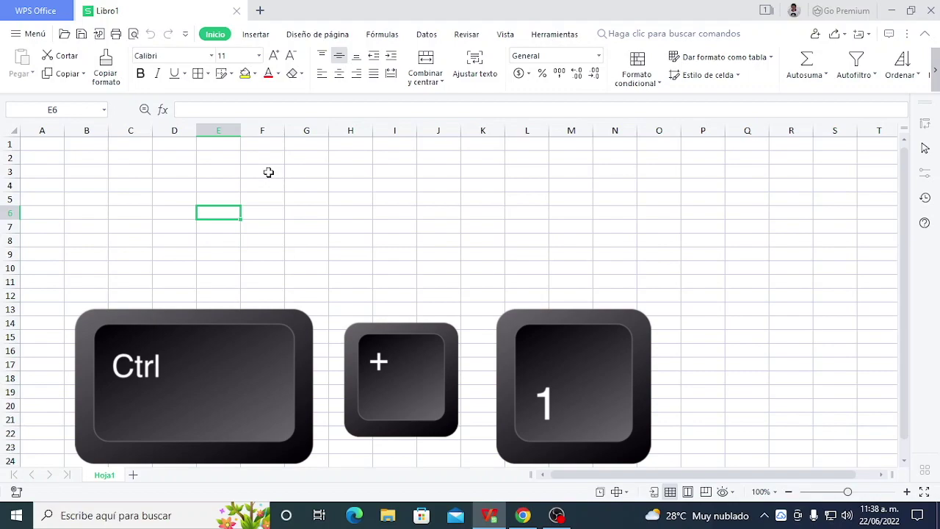
left_click(86, 172)
left_click_drag(109, 130, 128, 130)
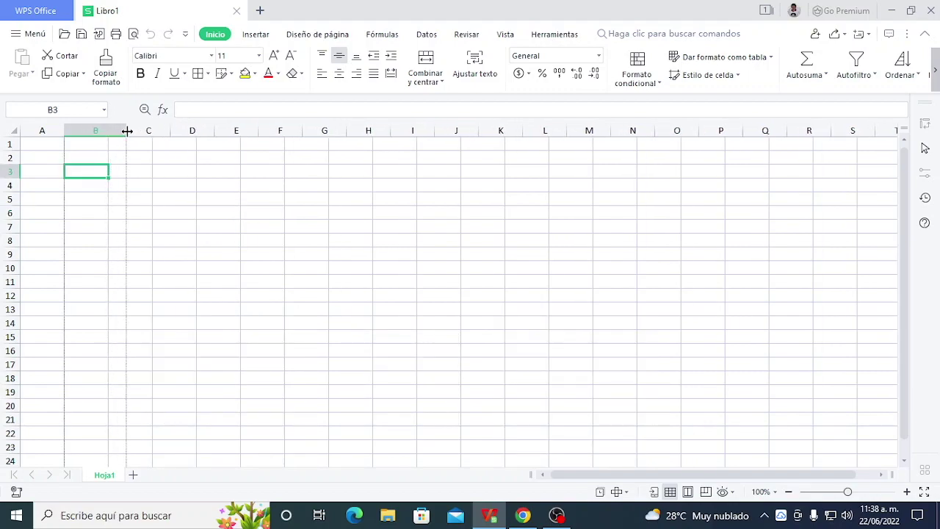
left_click(134, 198)
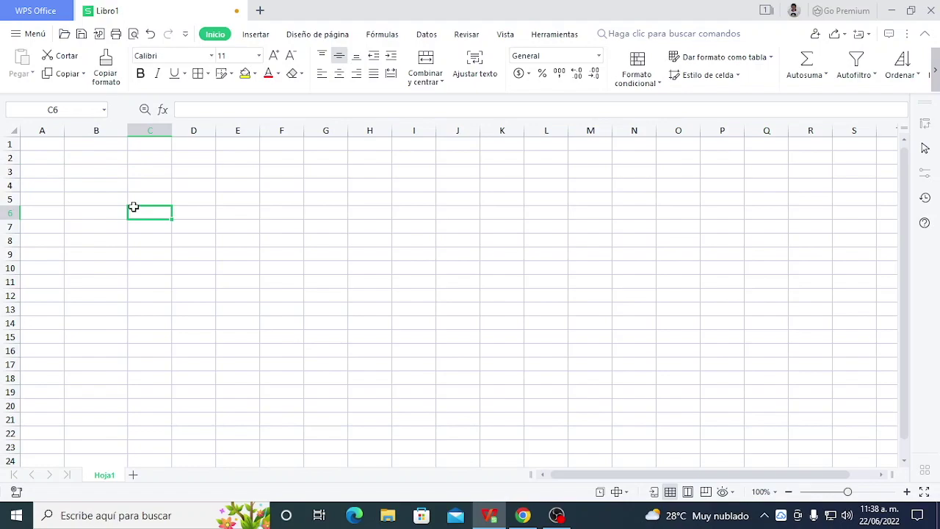
left_click(98, 171)
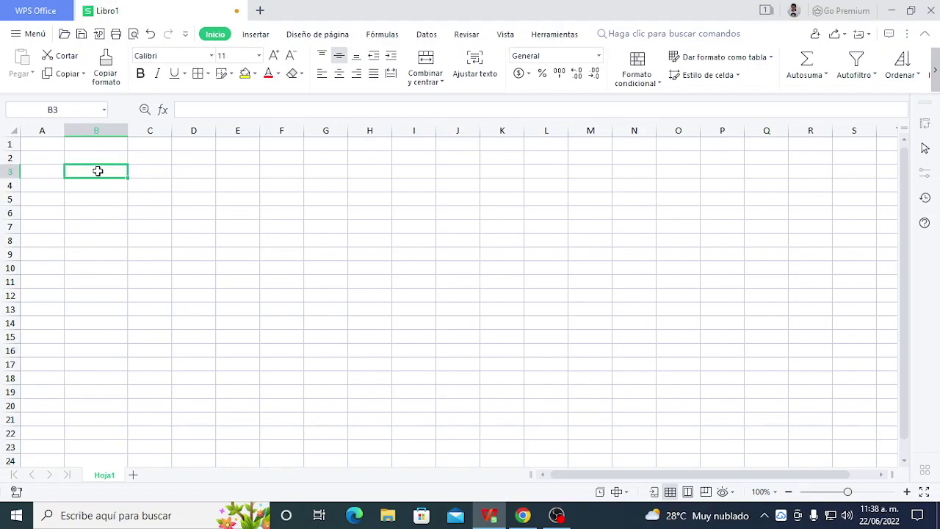
key("ctrl+1")
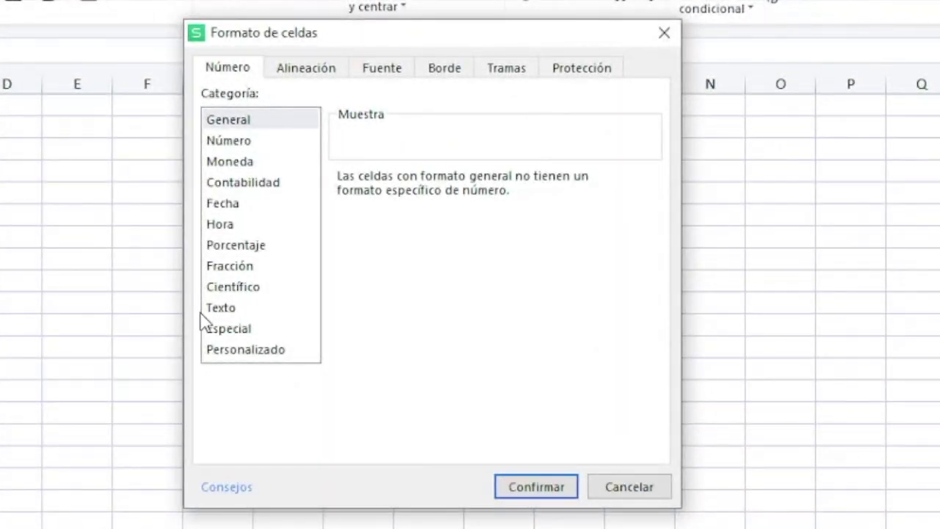
Cancel the format dialog unchanged and enter 0001 in B3, which collapses to 1.
left_click(238, 310)
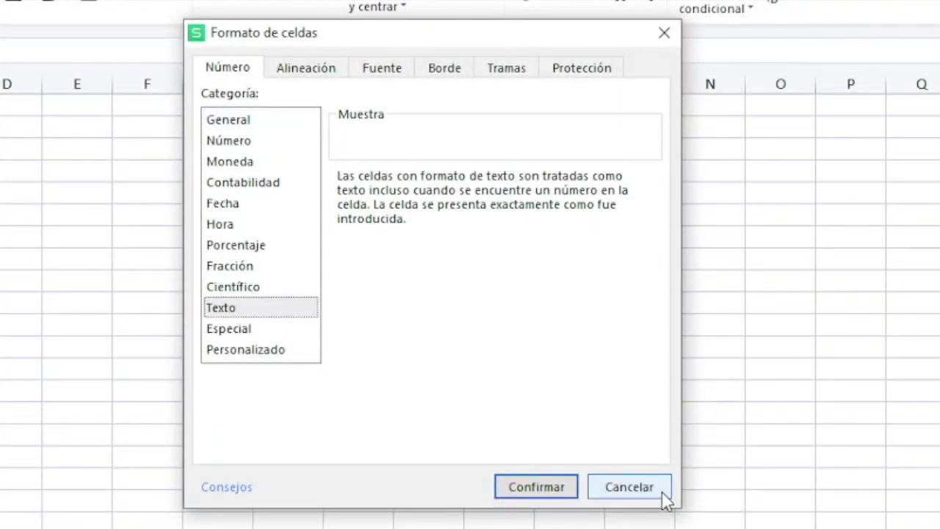
left_click(663, 494)
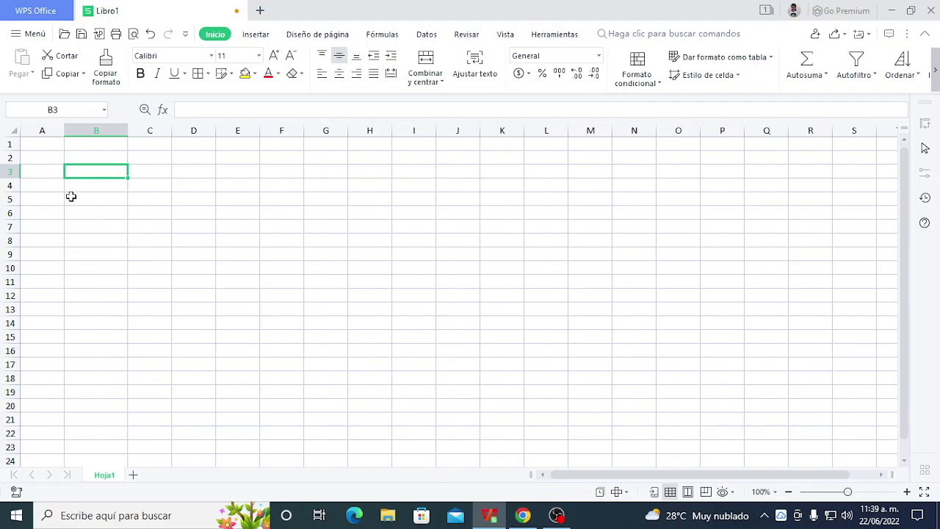
left_click(73, 198)
left_click(92, 170)
type("0")
type("001")
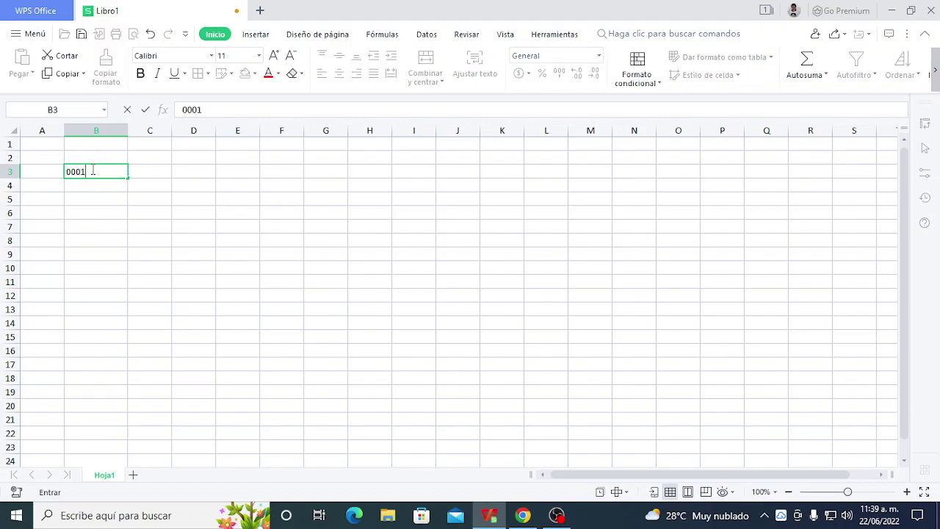
key("Return")
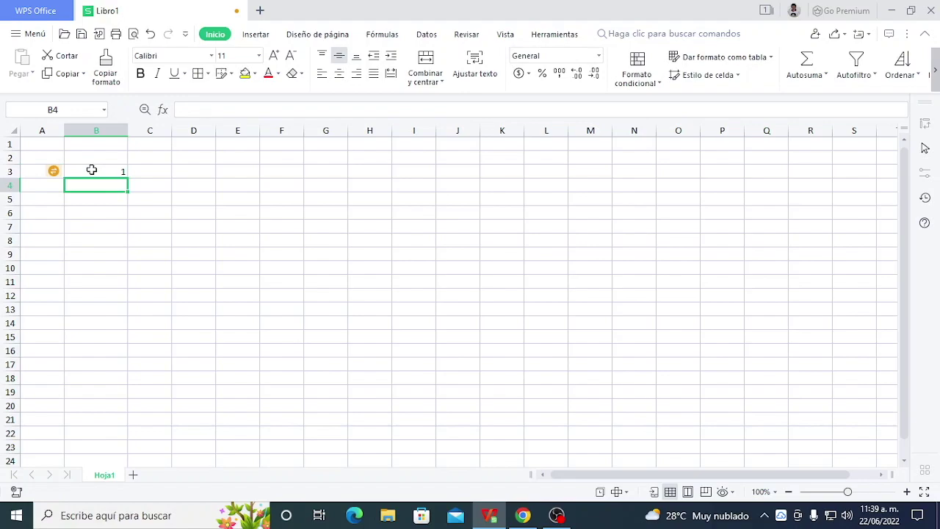
Clear B3 and select the range B3:B13.
left_click(91, 169)
key("Delete")
left_click(105, 262)
left_click_drag(117, 174, 98, 312)
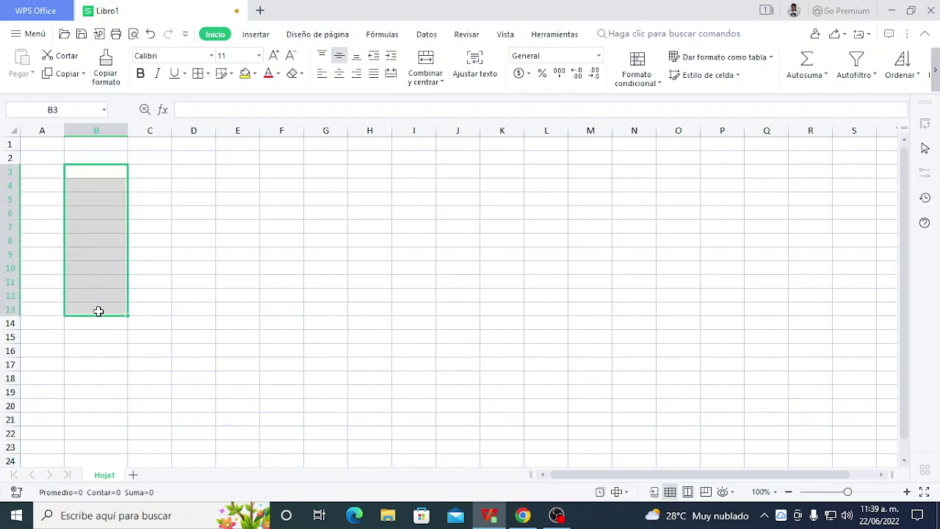
Format B3:B13 as Texto and enter 00001 in B3.
key("ctrl+1")
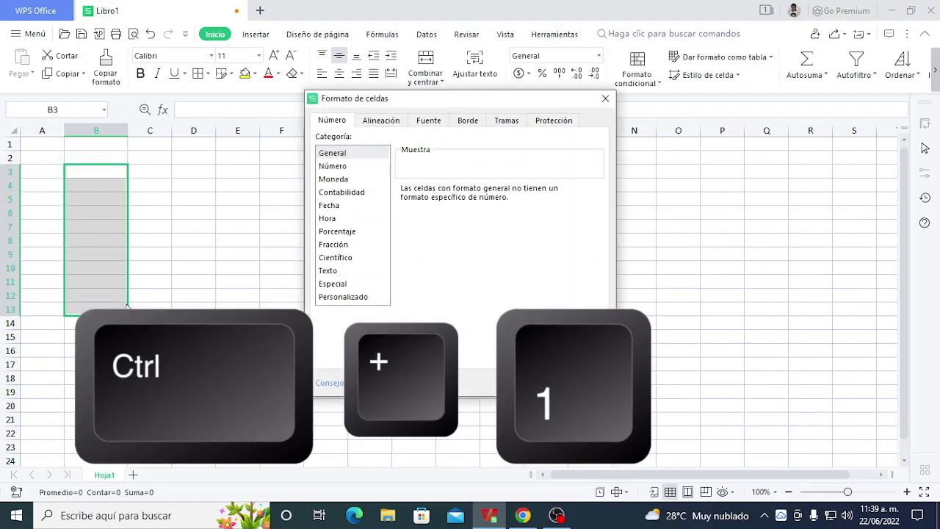
left_click(332, 271)
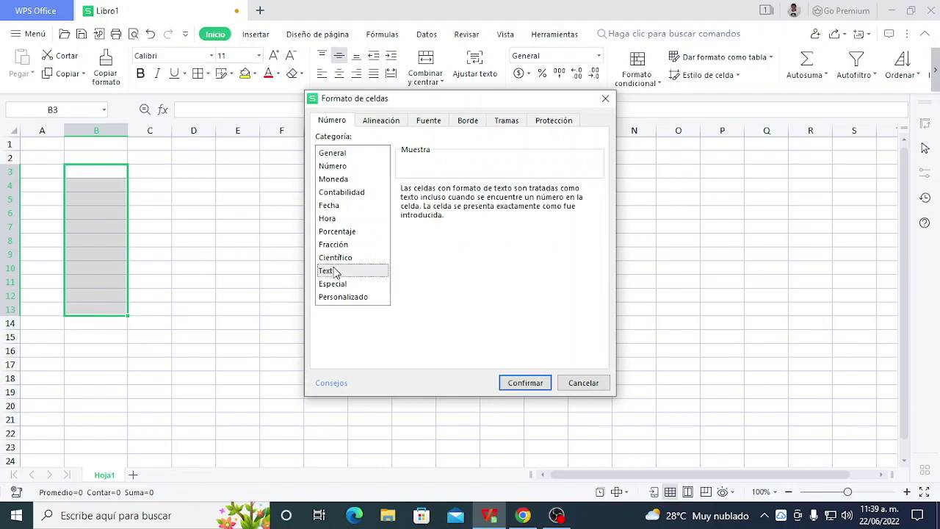
left_click(533, 382)
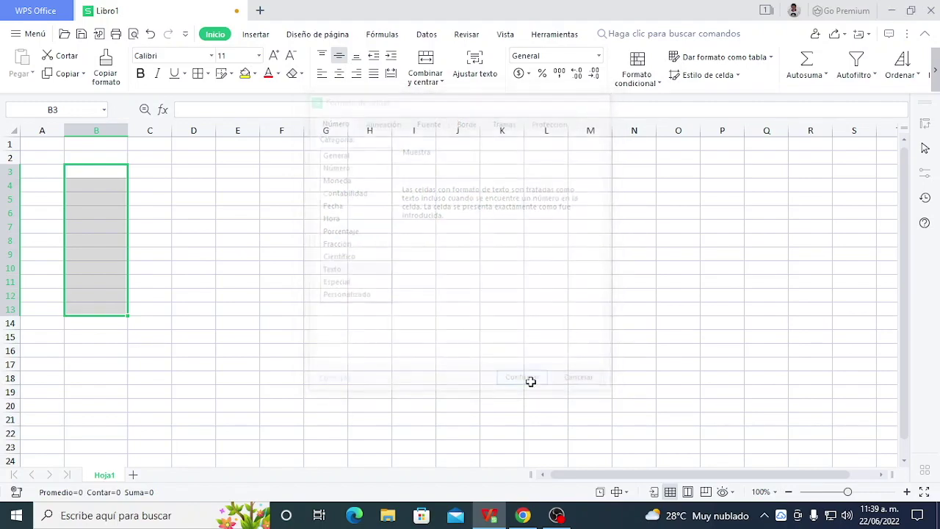
left_click(101, 174)
type("000")
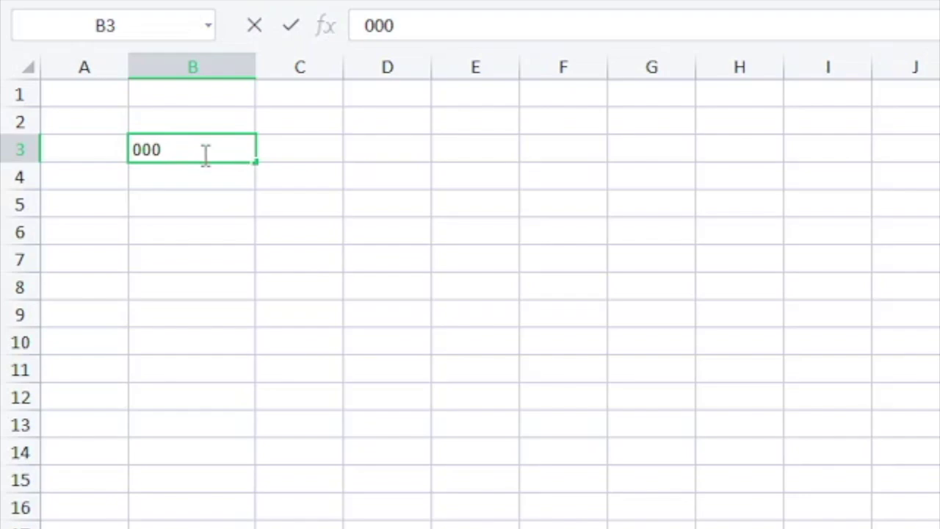
type("01")
key("Return")
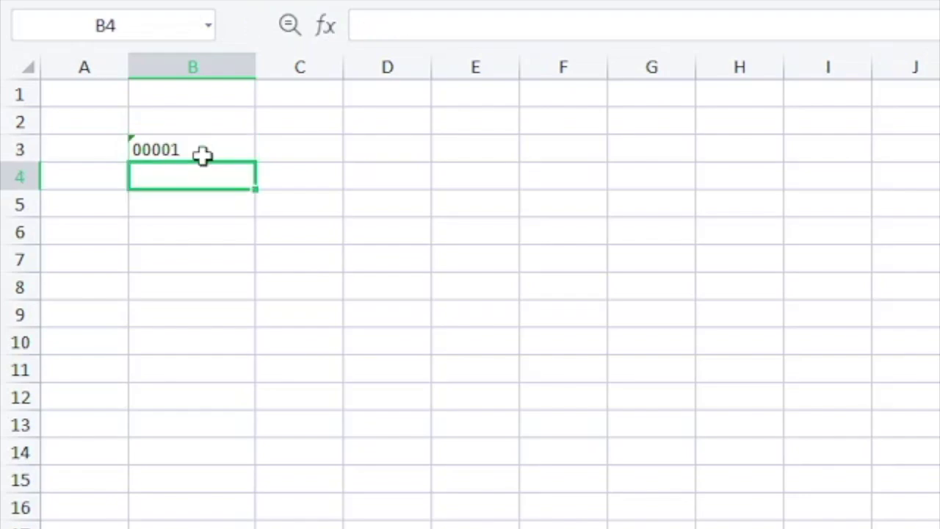
Ignore the number-as-text warning on B3 and fill 00002 through 00009 down to B11.
left_click(207, 148)
left_click(117, 148)
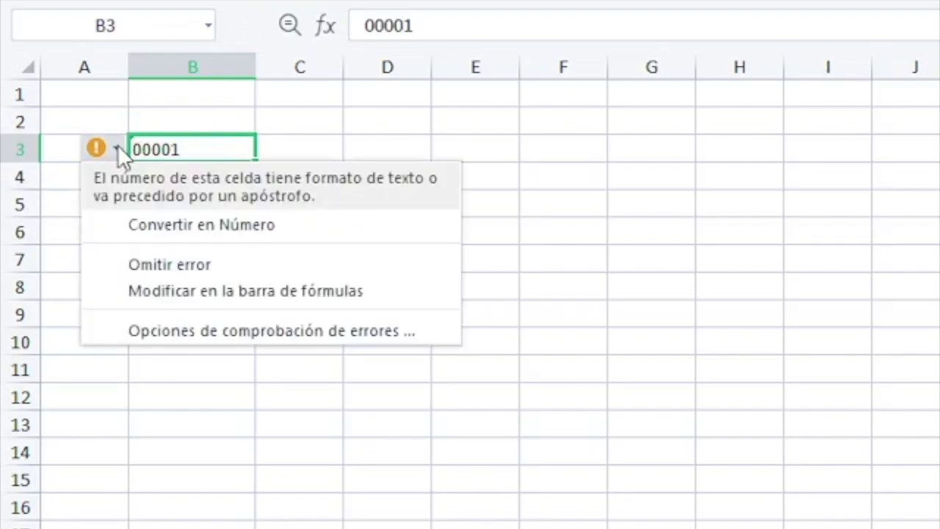
left_click(215, 265)
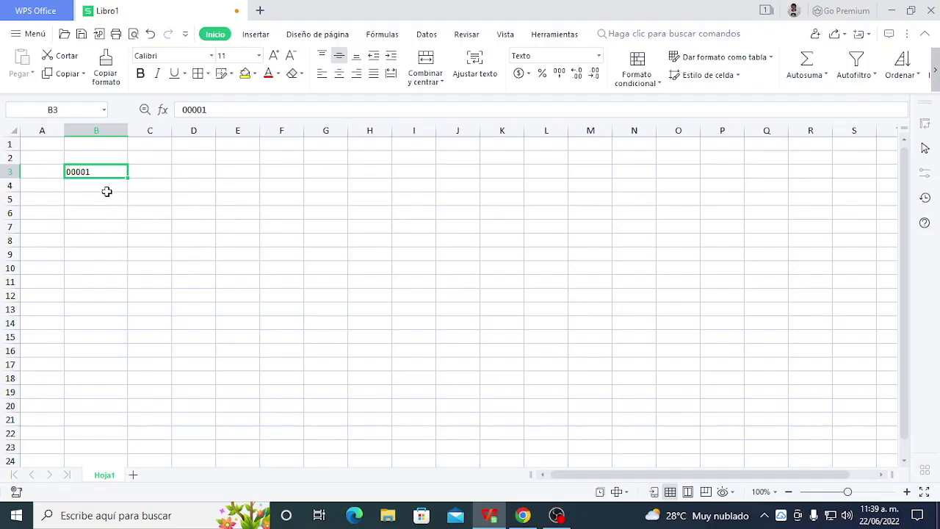
left_click(103, 188)
left_click(84, 169)
left_click_drag(125, 177, 140, 285)
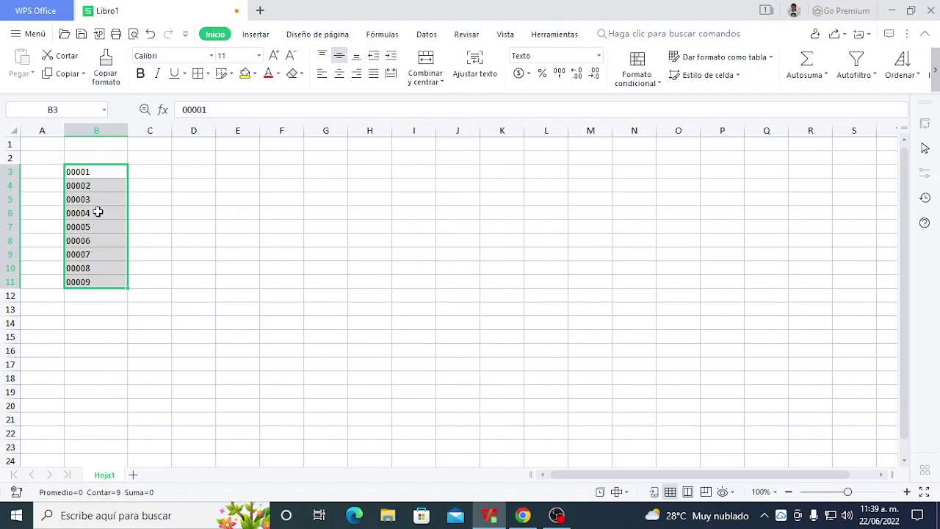
left_click(111, 158)
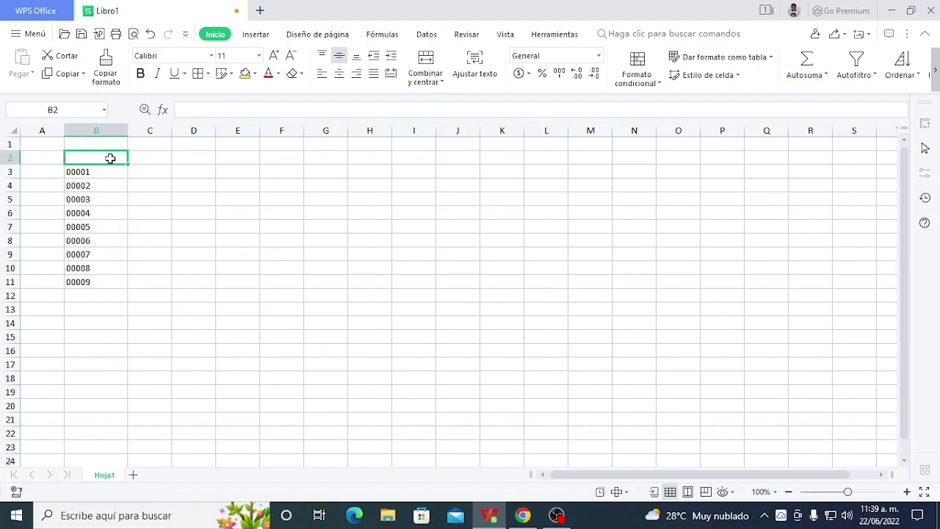
Enter the FOLIO header in B2 and narrow column B to fit.
type("FOLIO")
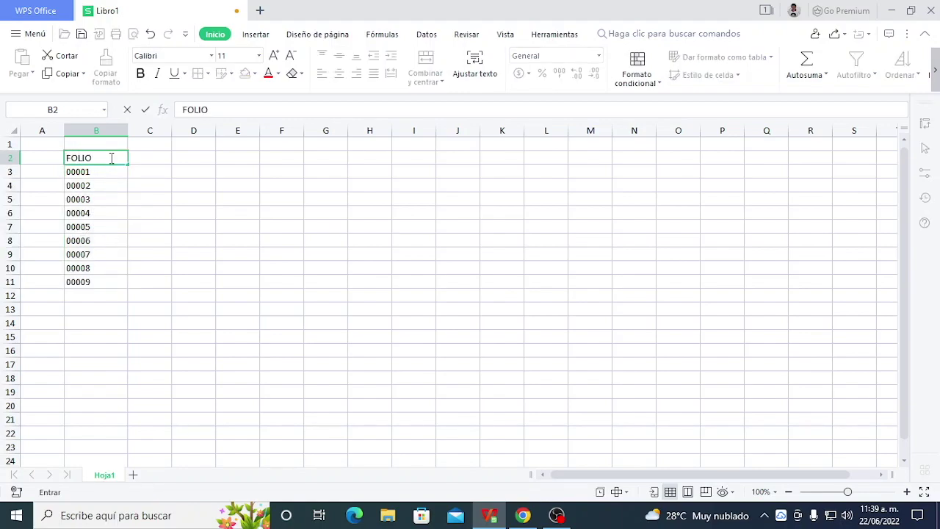
key("Return")
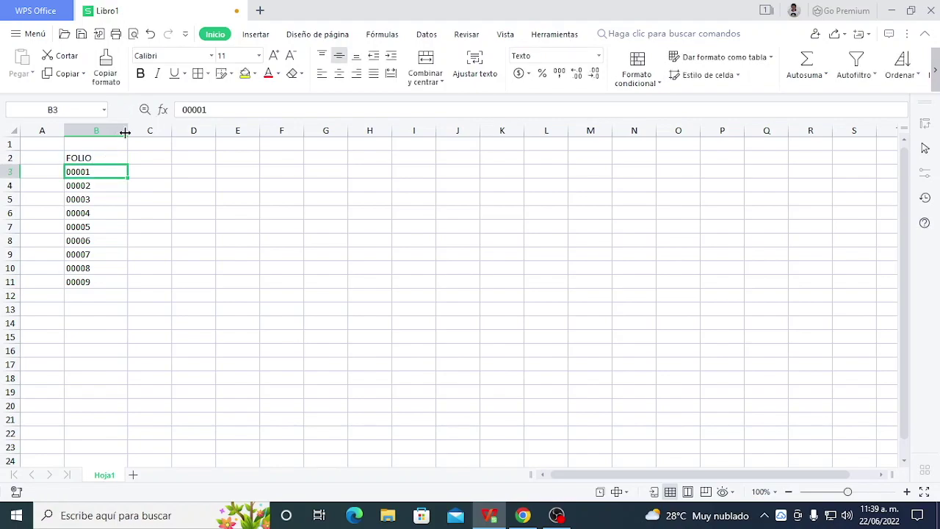
left_click_drag(128, 133, 114, 138)
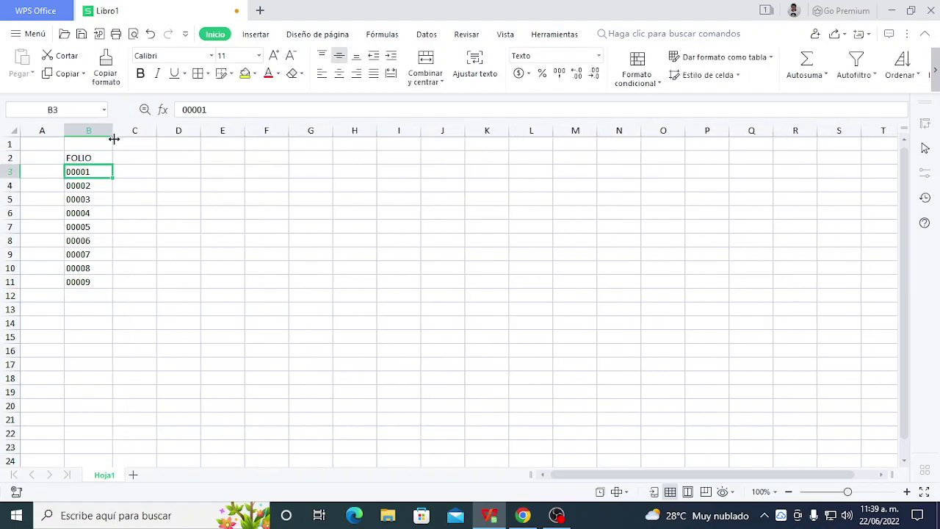
Enter the NÚMERO header in C2 and select C3:C11.
left_click(135, 293)
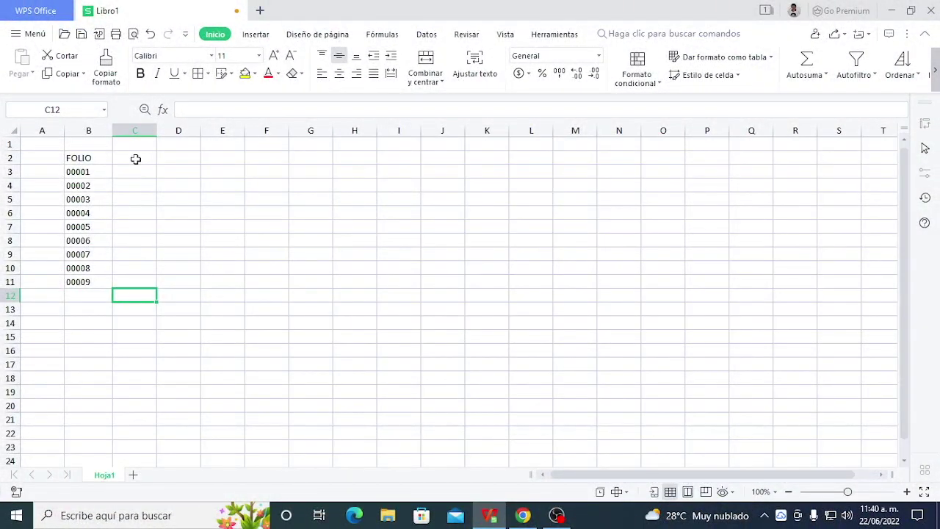
left_click(135, 159)
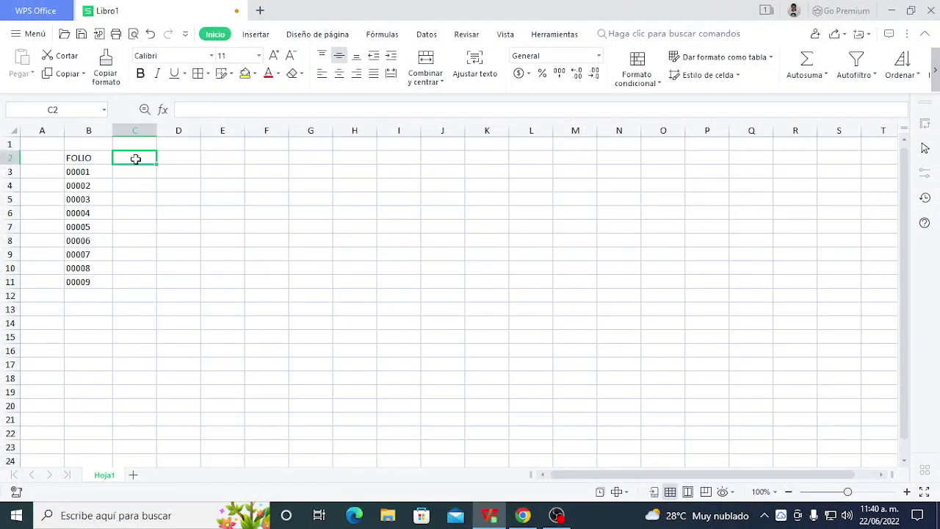
type("NÚMERO")
key("Return")
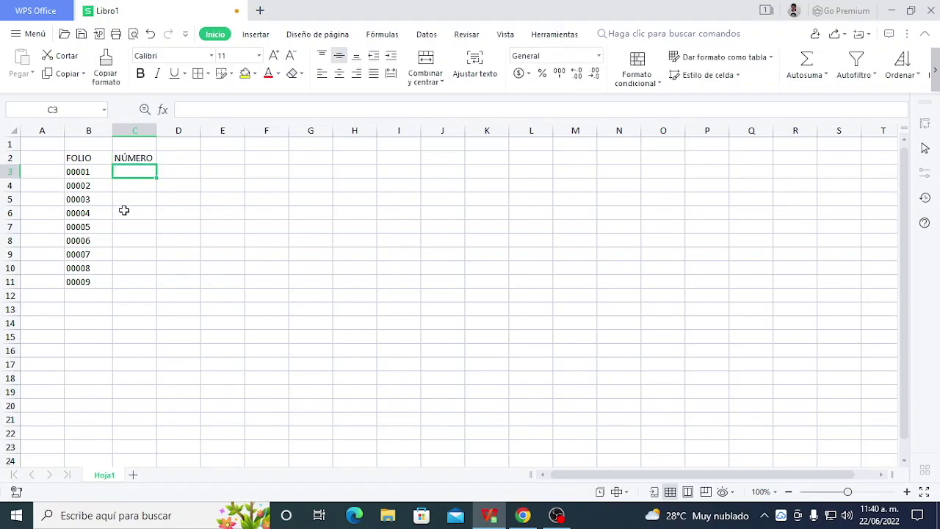
left_click(138, 238)
left_click_drag(143, 168, 144, 279)
Format C3:C11 as Número with 2 decimal places.
key("ctrl+1")
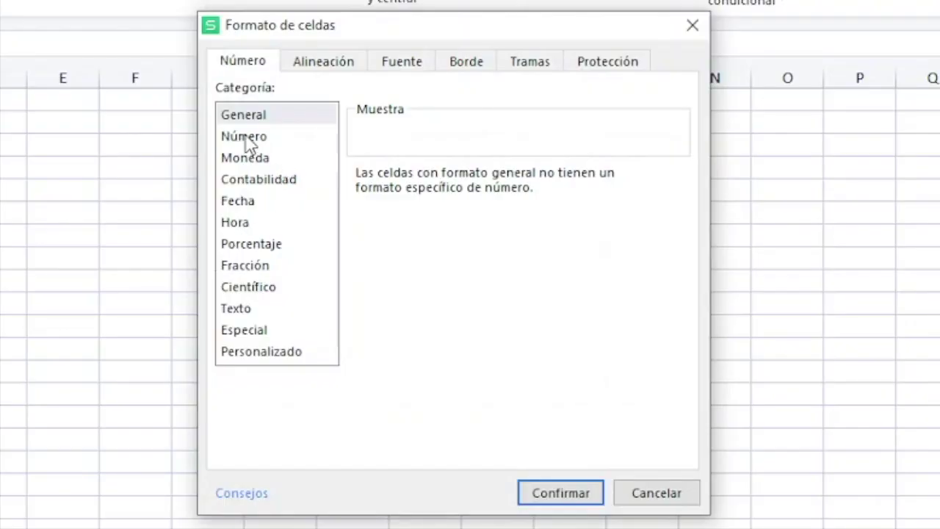
left_click(248, 139)
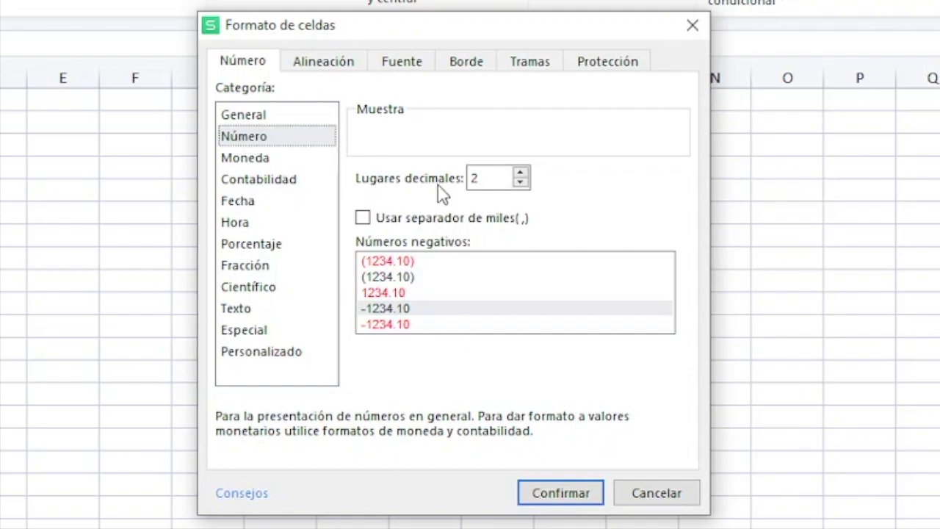
left_click(519, 182)
left_click(521, 175)
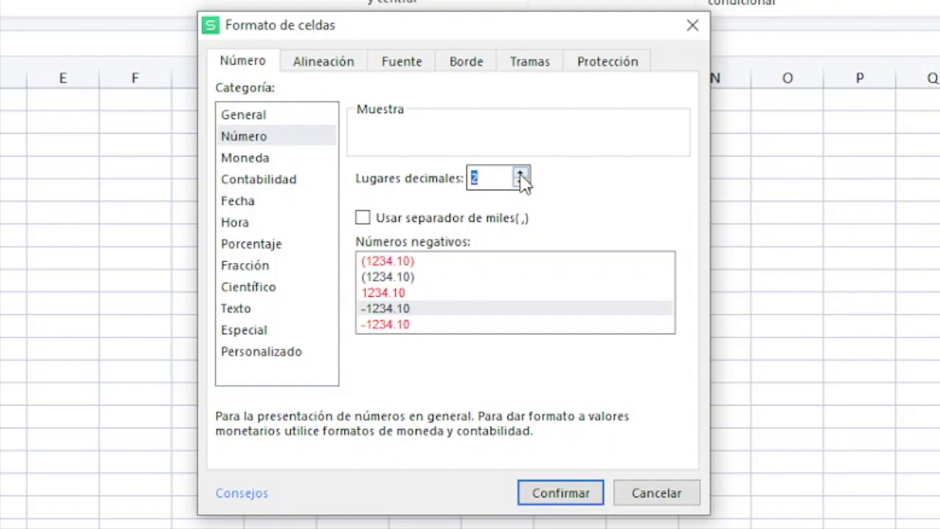
left_click(520, 175)
left_click(521, 175)
left_click(520, 182)
left_click(520, 182)
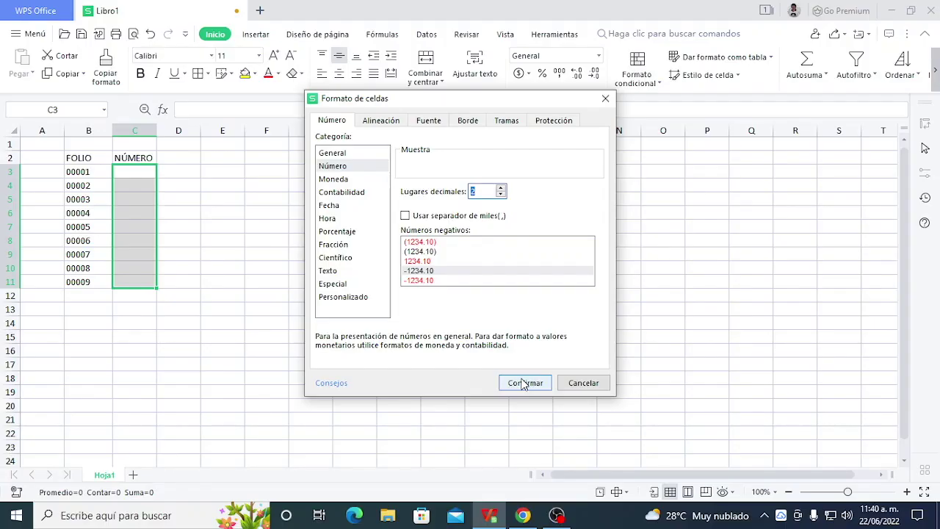
left_click(552, 493)
Enter 1 and 2 in C3:C4 and extend the series down to 9 in C11.
left_click(177, 197)
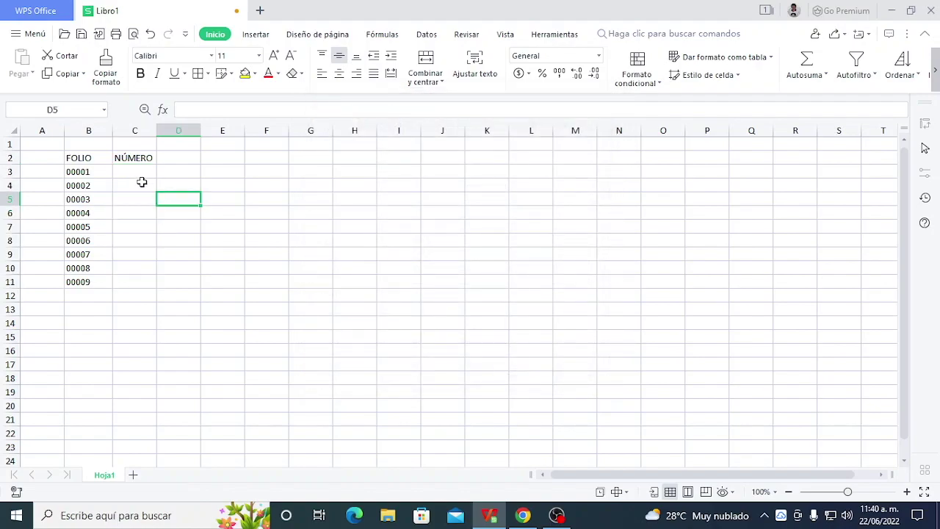
left_click(145, 175)
type("1")
key("Return")
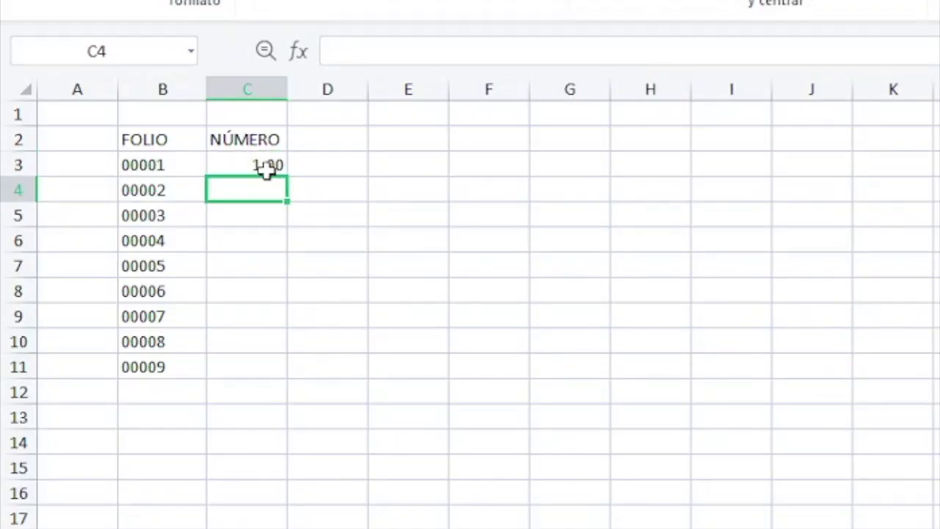
type("2")
key("Return")
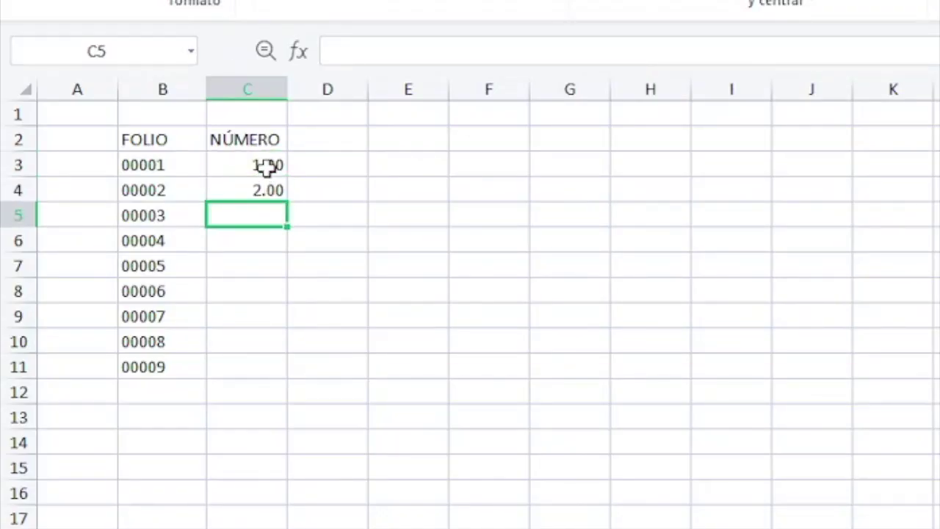
left_click_drag(267, 166, 266, 188)
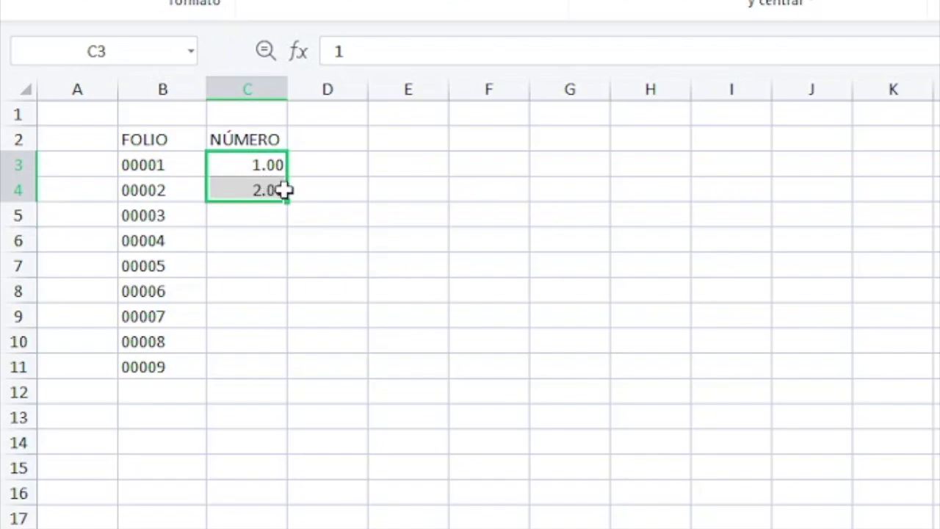
left_click_drag(285, 207, 276, 368)
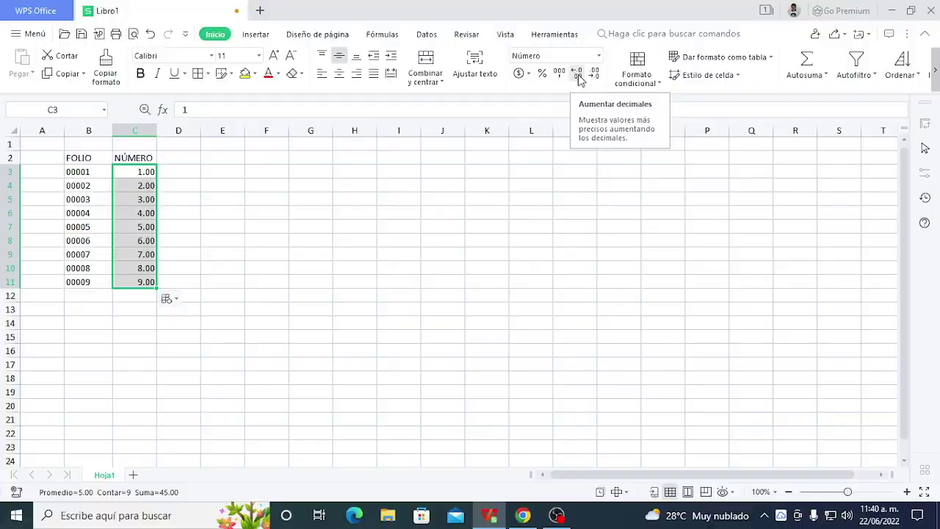
Try the Aumentar and Disminuir decimales buttons on the NÚMERO values, toggling decimal places.
left_click(577, 74)
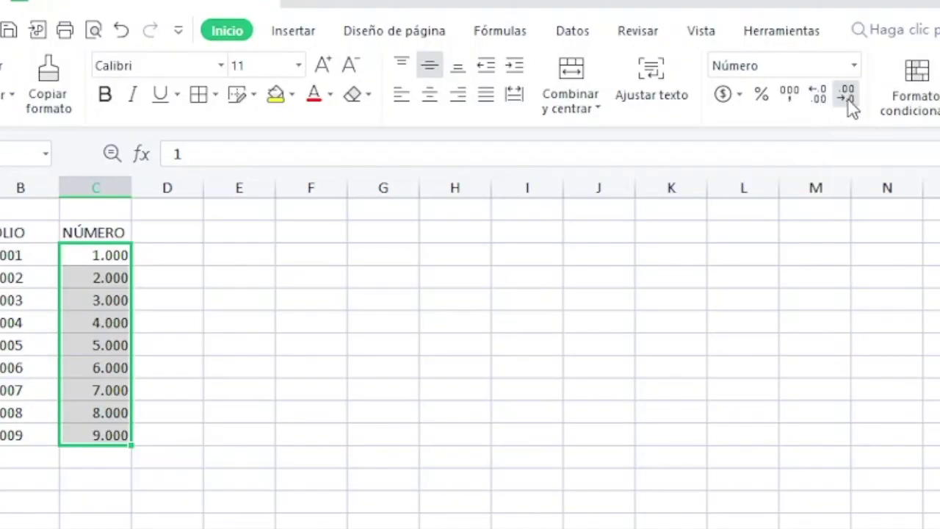
left_click(850, 106)
left_click(849, 107)
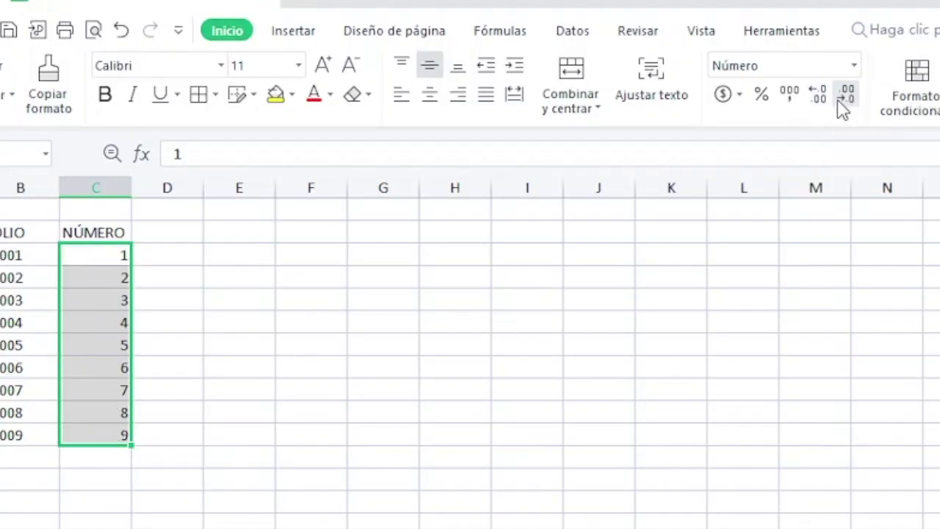
left_click(820, 107)
left_click(819, 106)
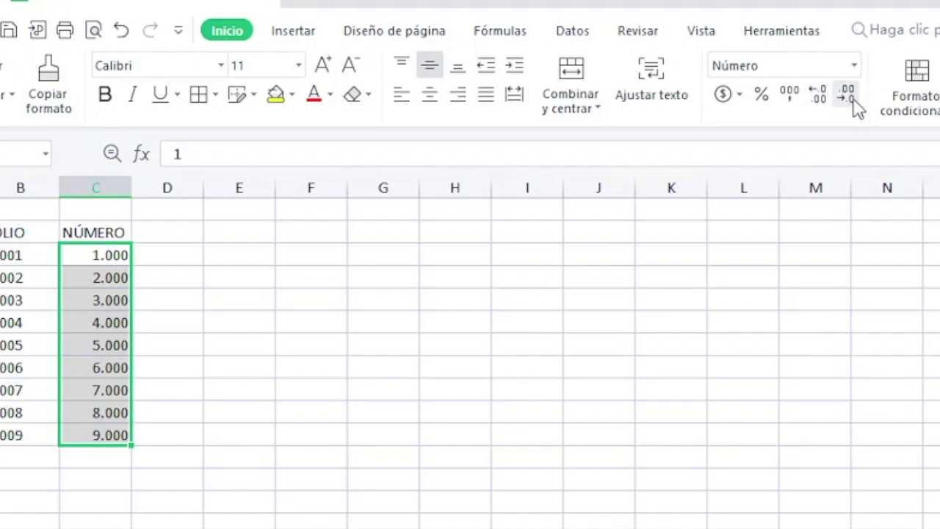
left_click(849, 107)
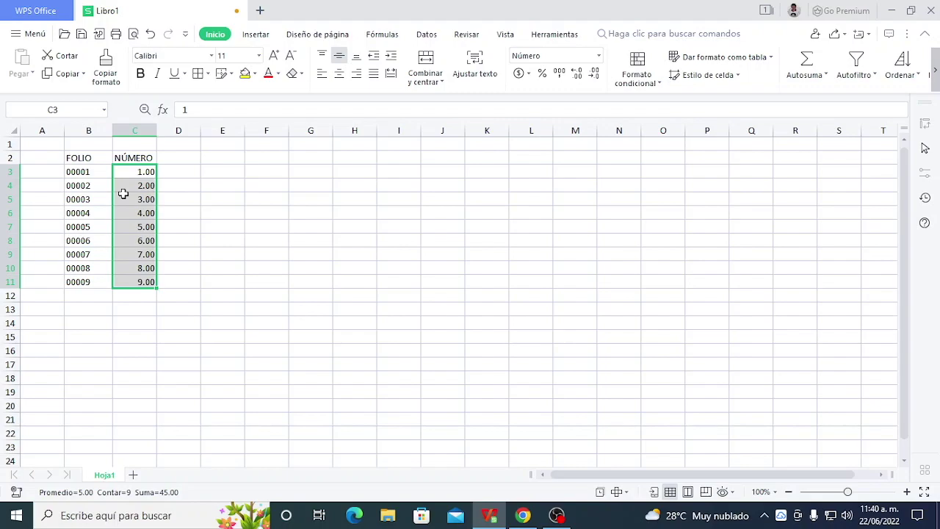
Add MONEDA and CONTABILIDAD headers in D2 and E2 and autofit both columns.
left_click(178, 159)
type("MONEDA")
key("Return")
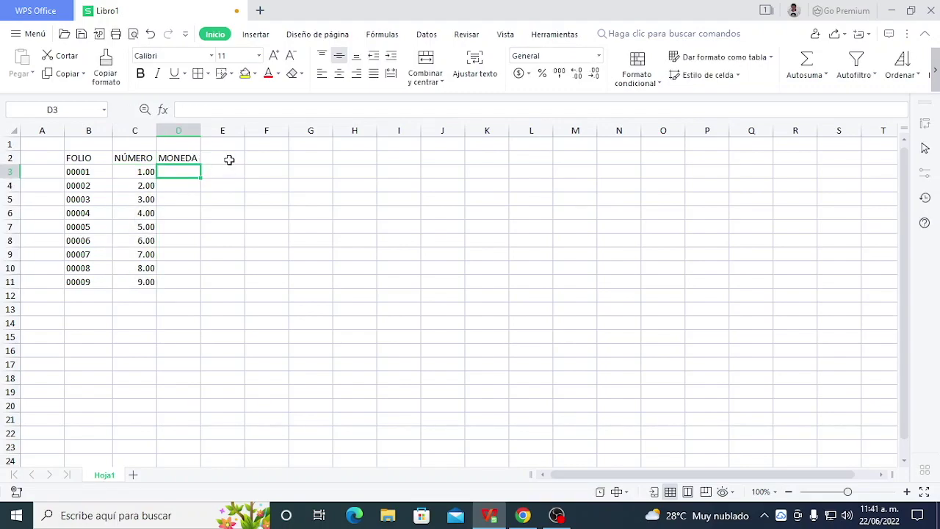
left_click(229, 159)
type("CONTABILIDAD")
key("Return")
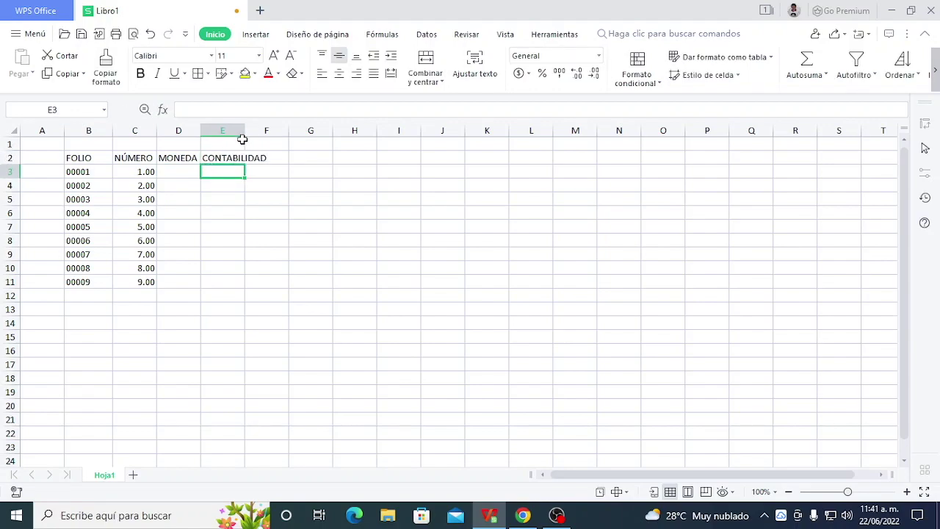
double_click(244, 135)
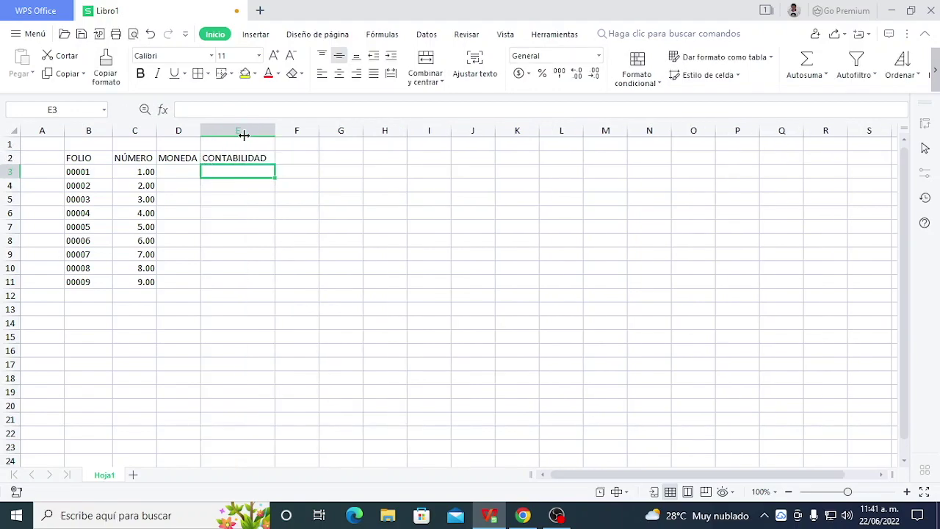
double_click(199, 135)
Enter amounts 500, 80, 900, 300, 600, 800, 950, 650, 1000 in D3:D11.
left_click(190, 172)
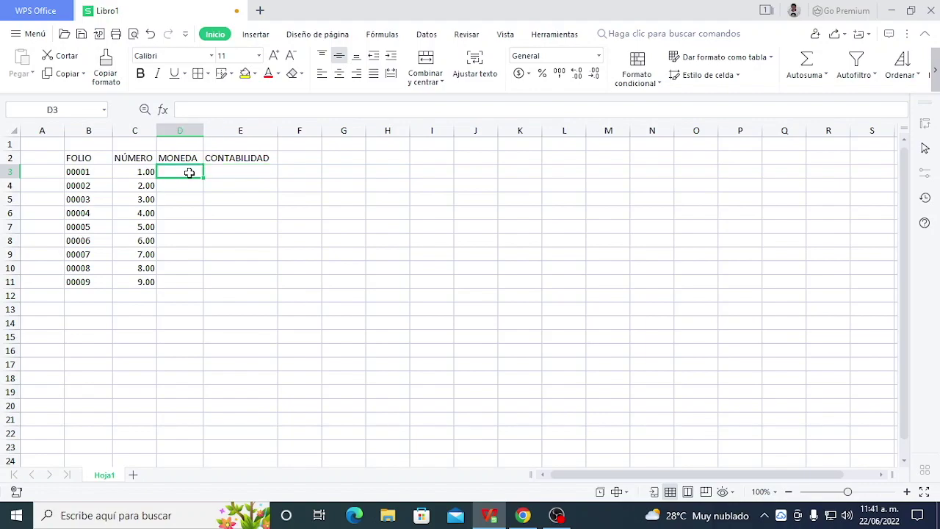
type("500")
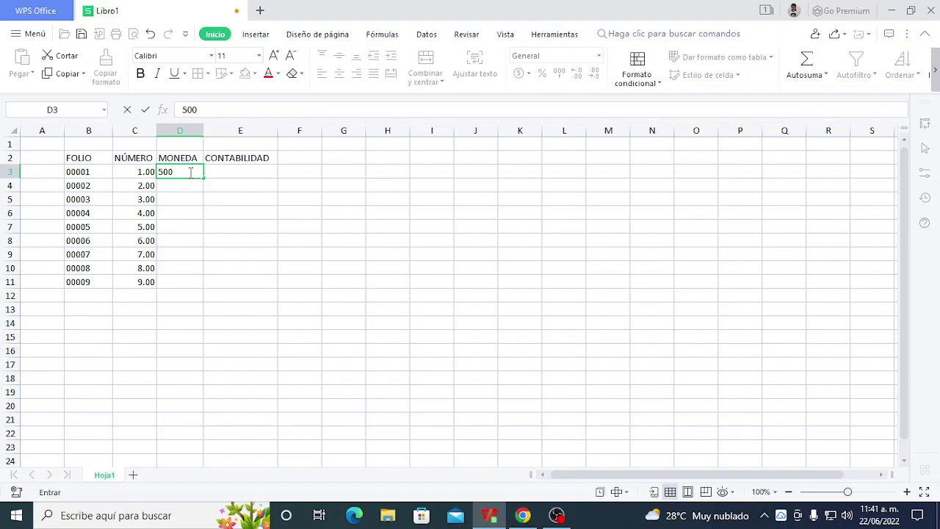
key("Return")
type("80 900 300 600 800 950 650 1000")
key("Return")
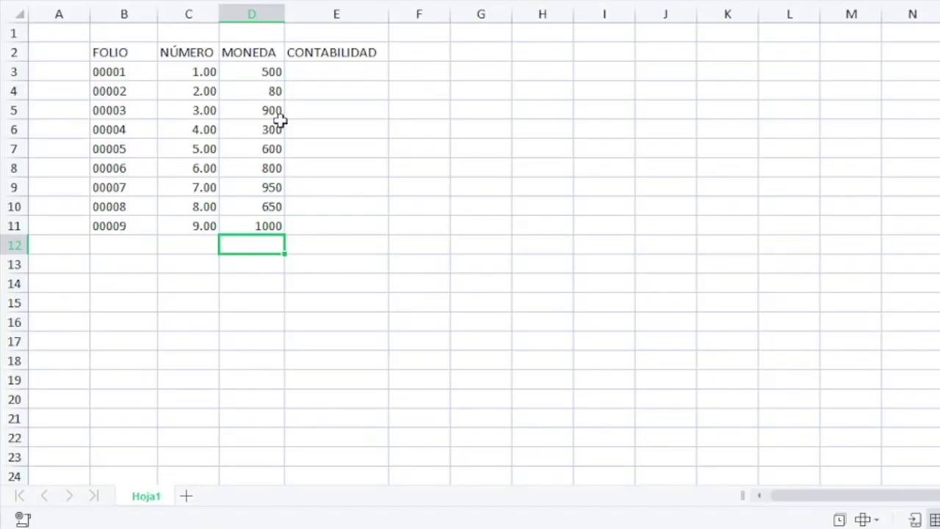
left_click_drag(261, 73, 279, 225)
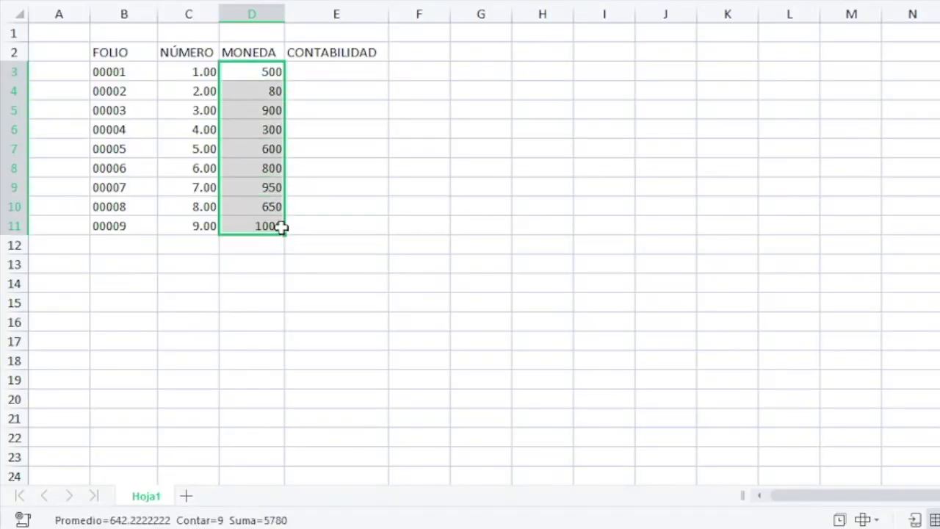
Copy the MONEDA amounts into E3:E11 under CONTABILIDAD and widen column D slightly.
right_click(250, 108)
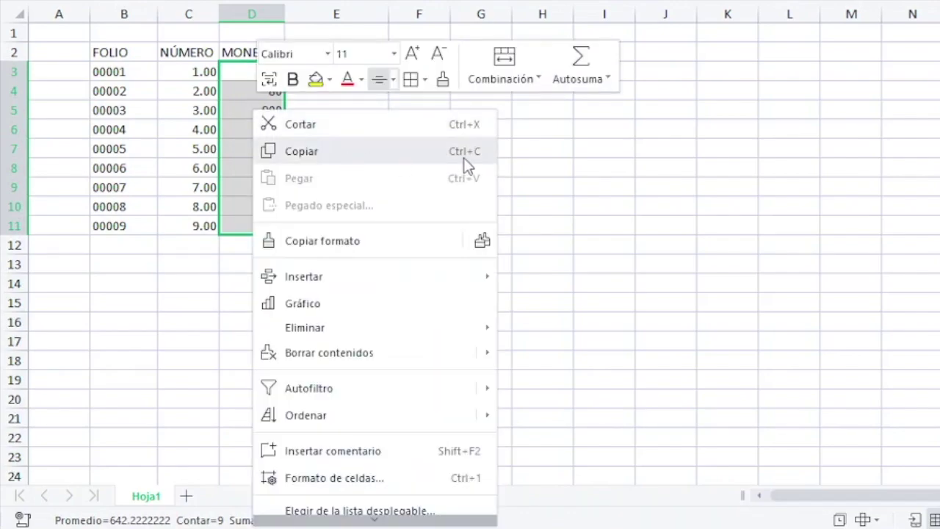
left_click(326, 154)
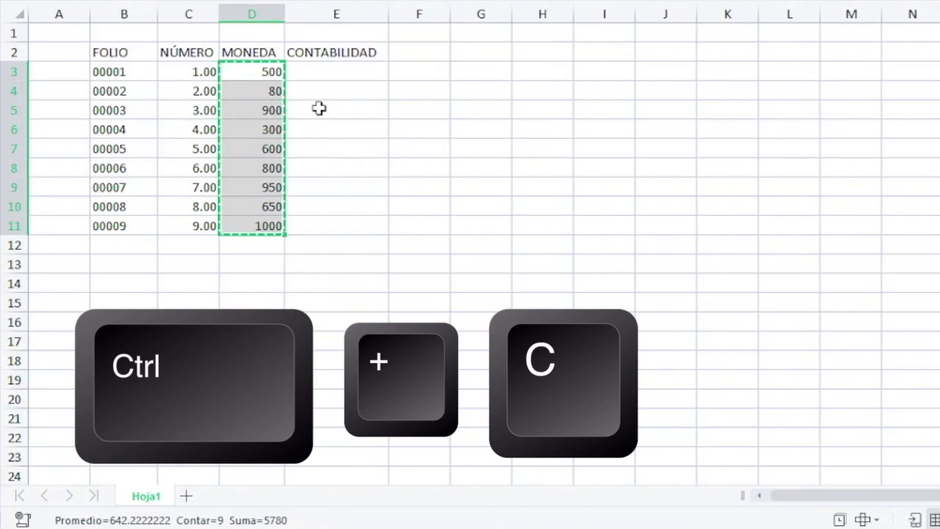
left_click(310, 71)
right_click(310, 72)
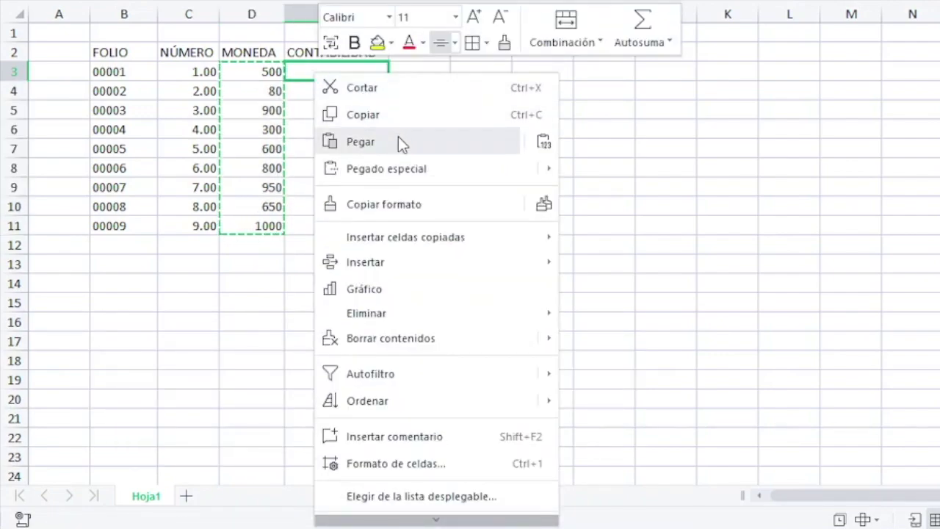
left_click(401, 144)
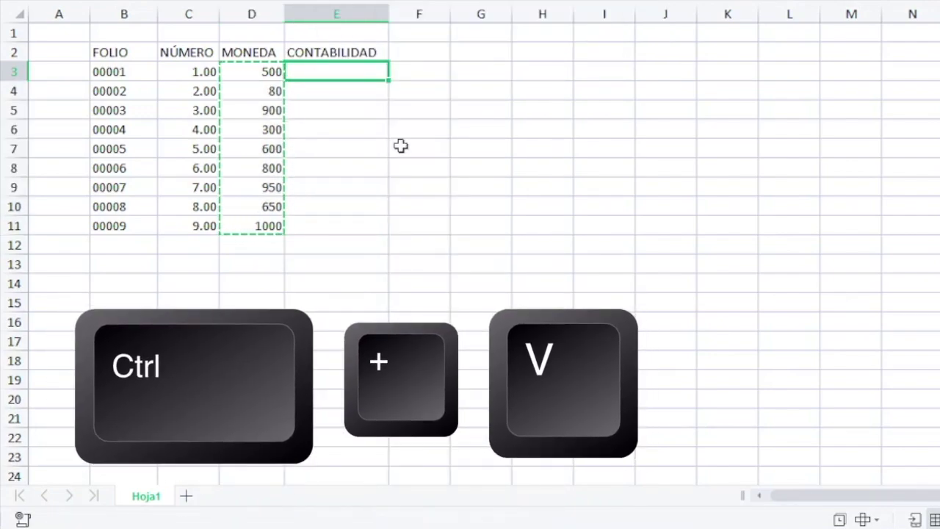
key("ctrl+v")
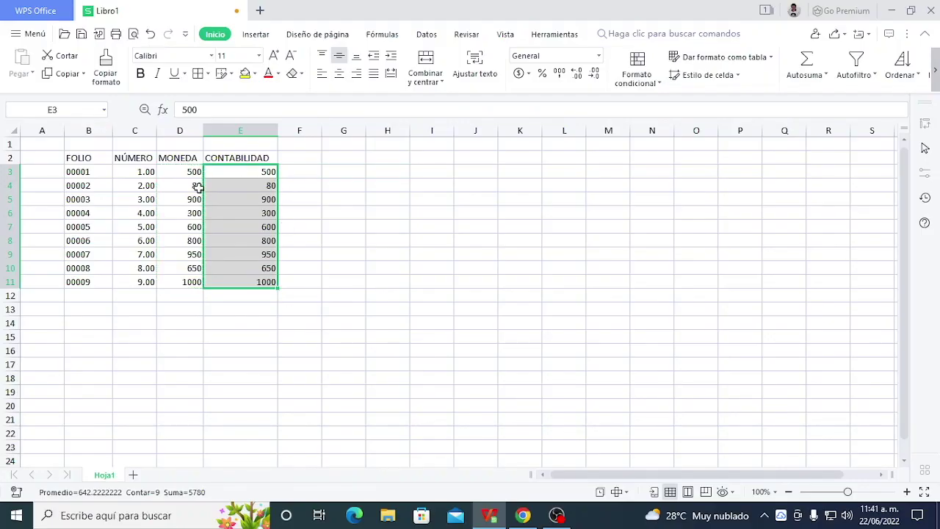
left_click(243, 268)
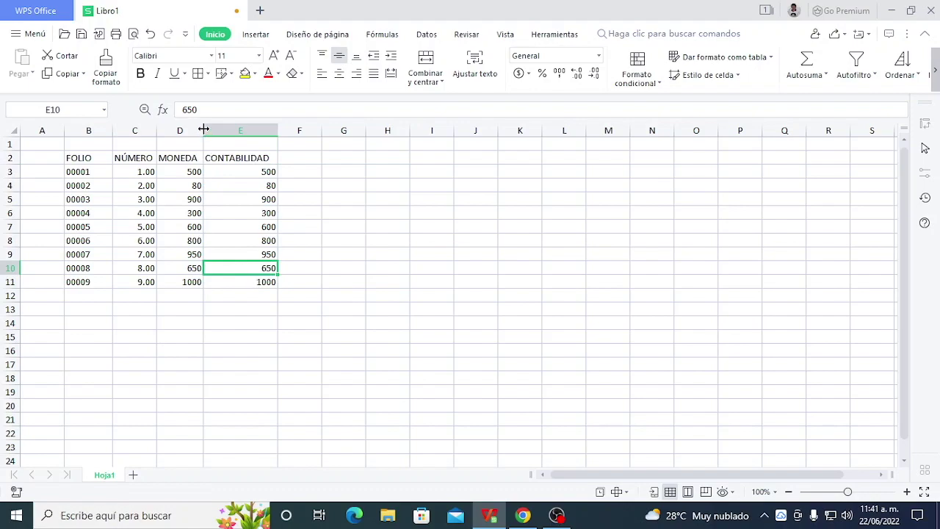
left_click_drag(203, 130, 213, 130)
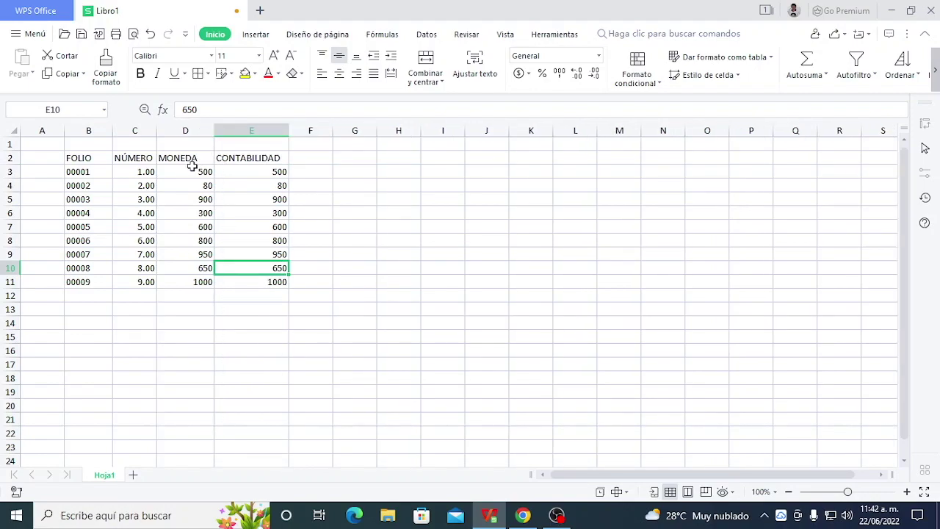
Preview the Moneda category with the dollar symbol, then close the dialog unchanged.
key("ctrl+1")
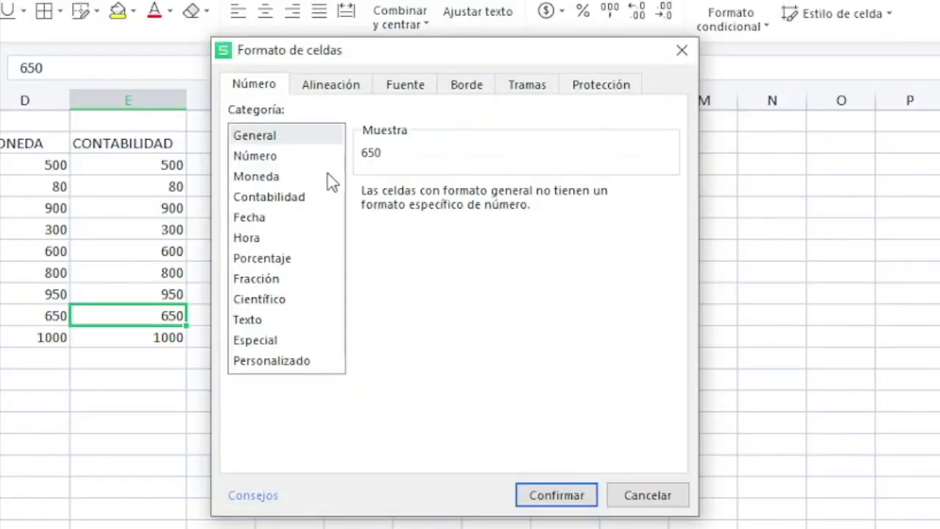
left_click(282, 183)
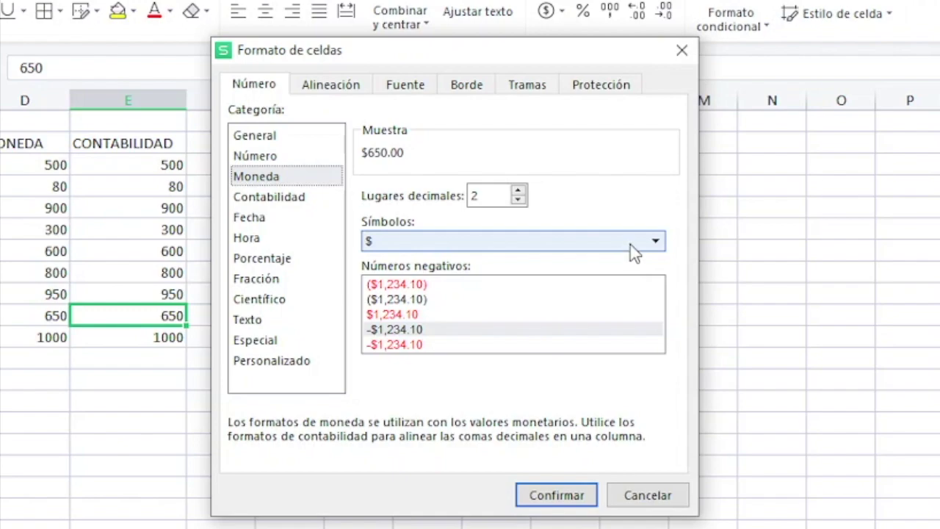
left_click(657, 243)
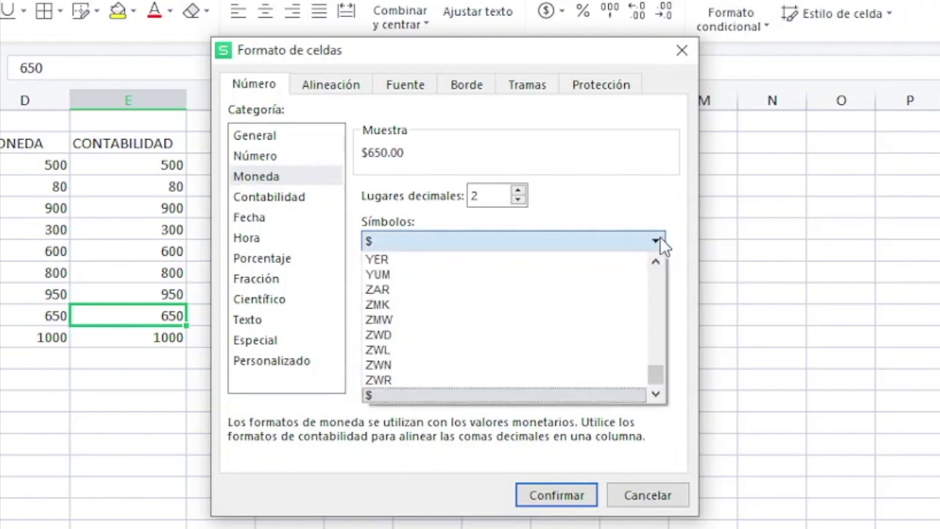
left_click(657, 243)
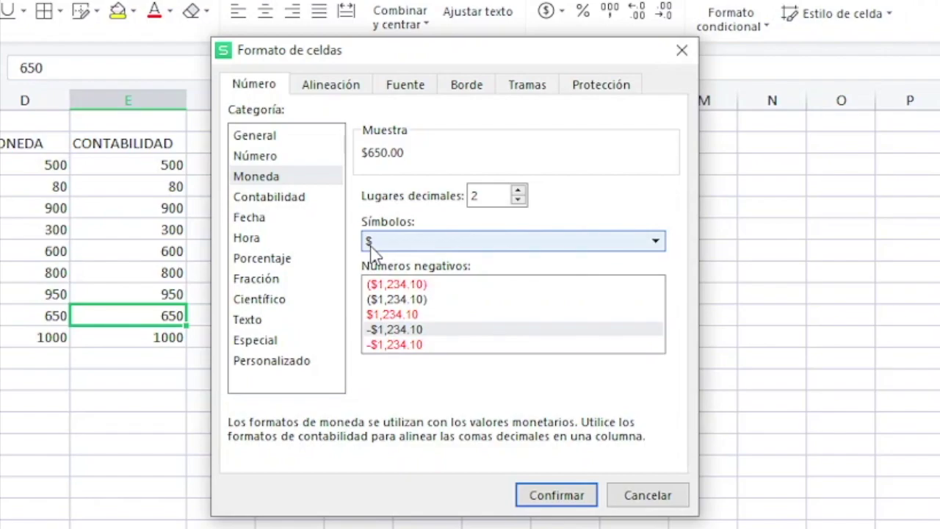
left_click(650, 495)
Format D3:D11 as Moneda currency with 0 decimal places.
mouse_move(51, 166)
left_mouse_down()
mouse_move(55, 295)
mouse_move(68, 339)
left_mouse_up()
key("ctrl+1")
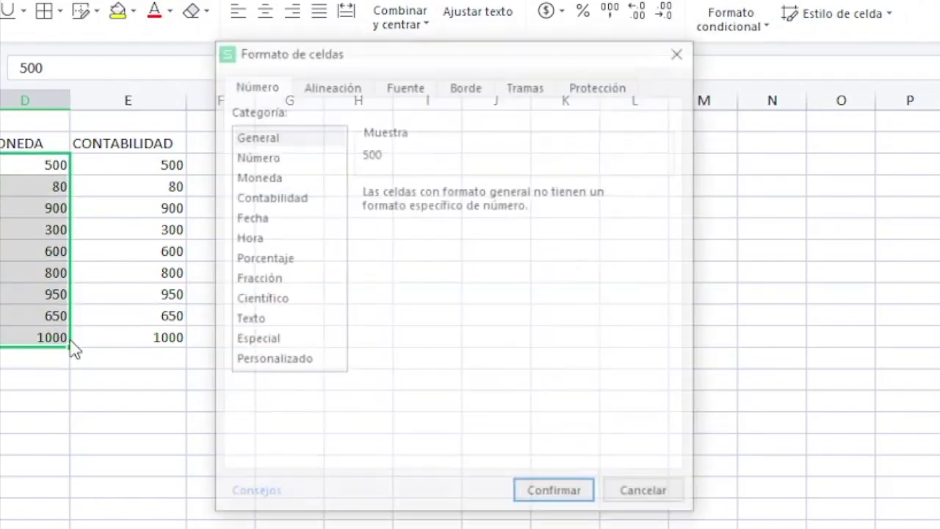
left_click(257, 178)
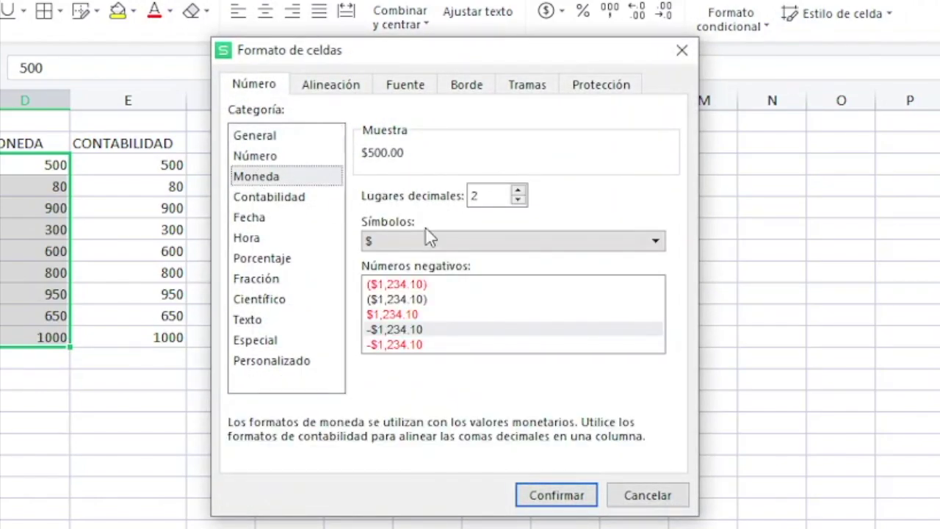
left_click(517, 199)
left_click(517, 199)
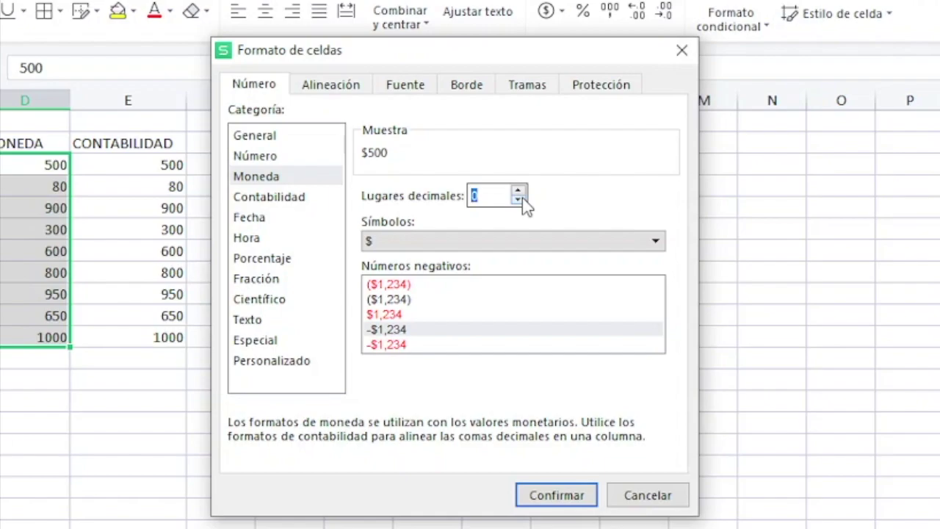
left_click(563, 493)
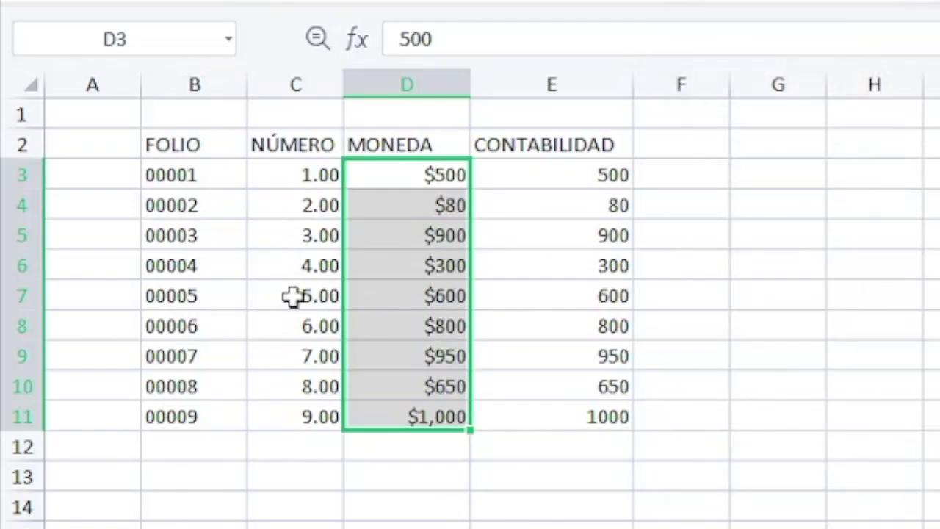
left_click_drag(543, 182, 596, 417)
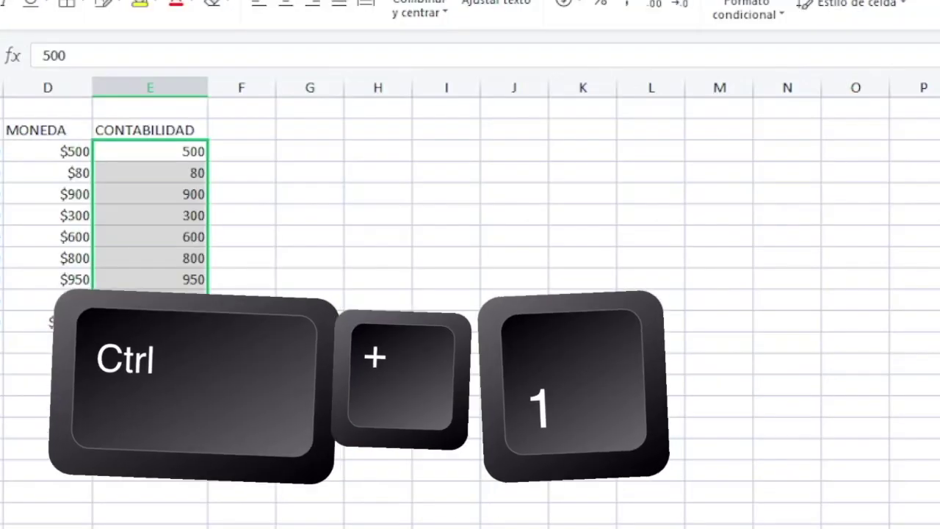
Format E3:E11 as Contabilidad with the $ symbol and 0 decimal places.
key("ctrl+1")
left_click(309, 182)
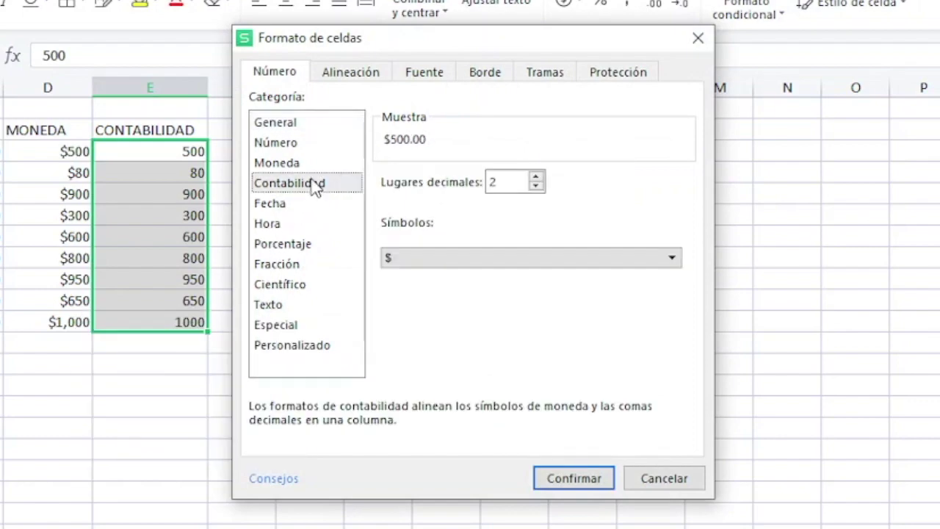
left_click(535, 186)
left_click(535, 185)
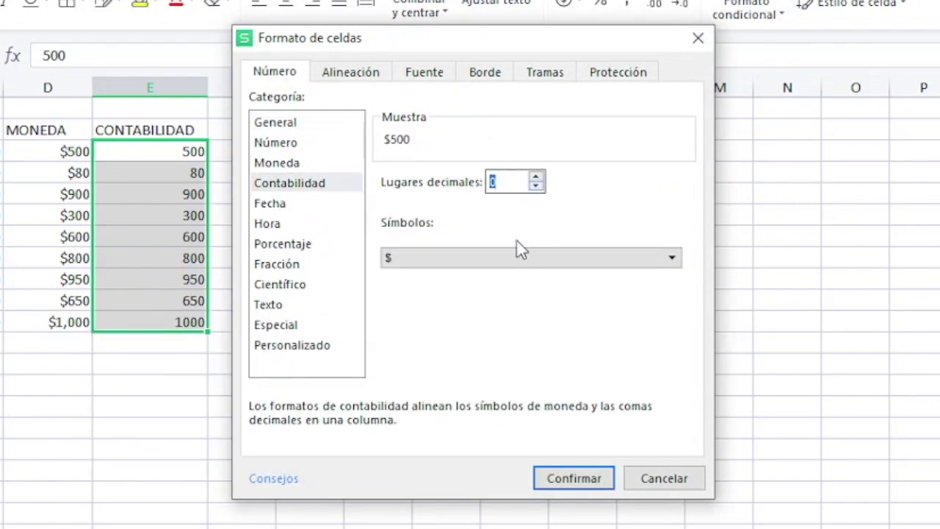
left_click(484, 259)
left_click(483, 258)
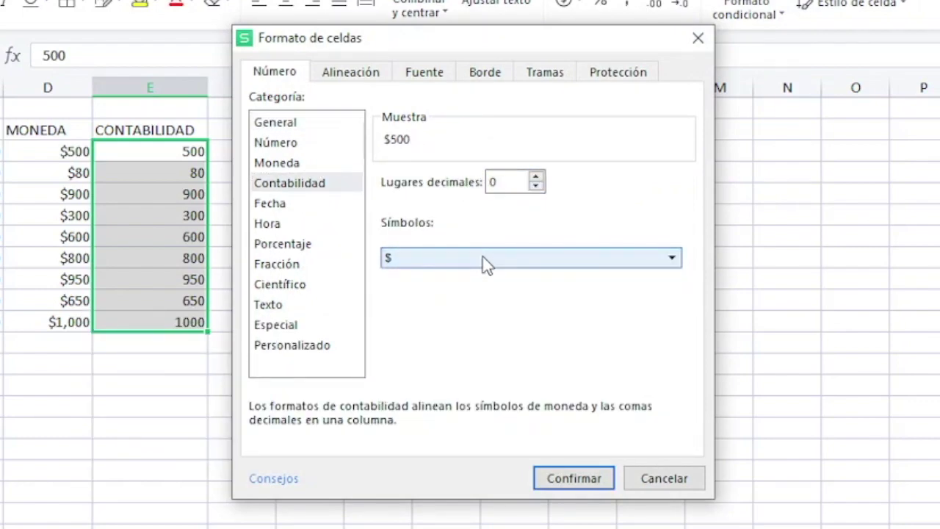
left_click(567, 476)
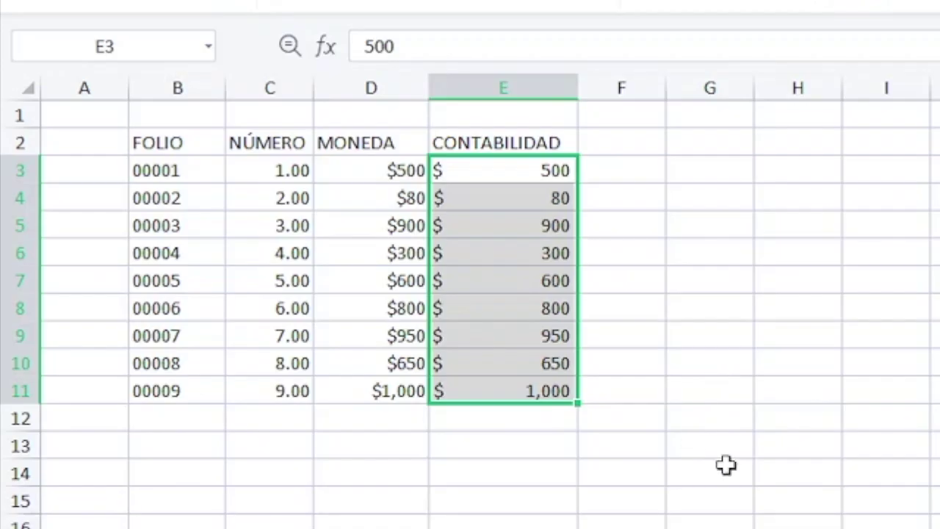
left_click(545, 474)
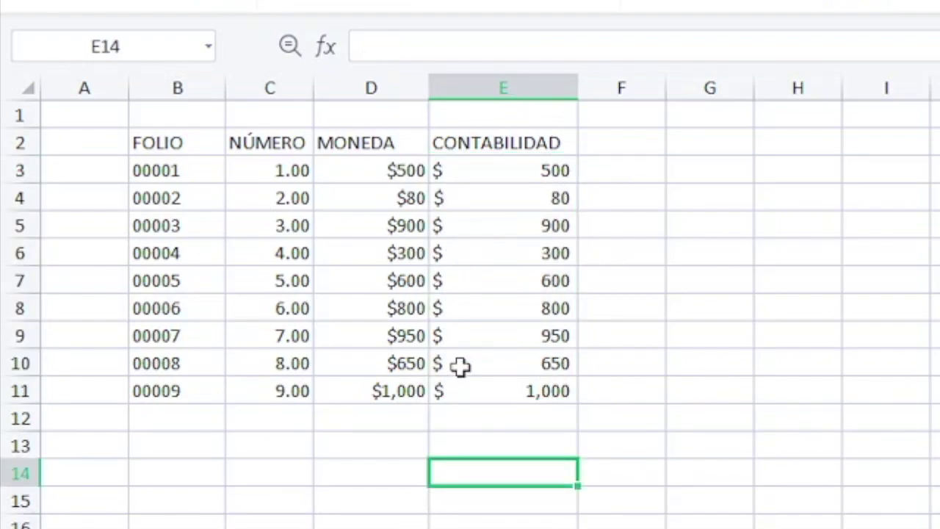
Enter -$300 in D6 and -300 in E6.
left_click(393, 253)
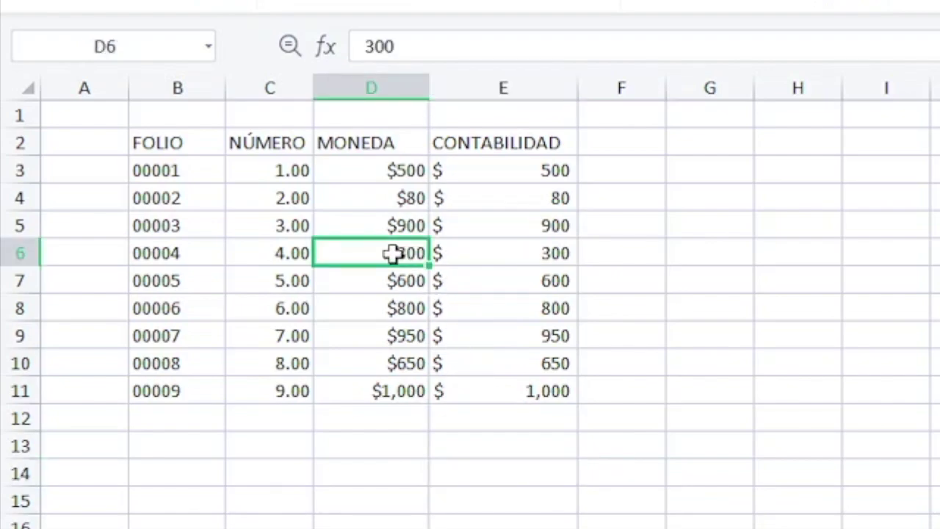
type("-$300")
key("Return")
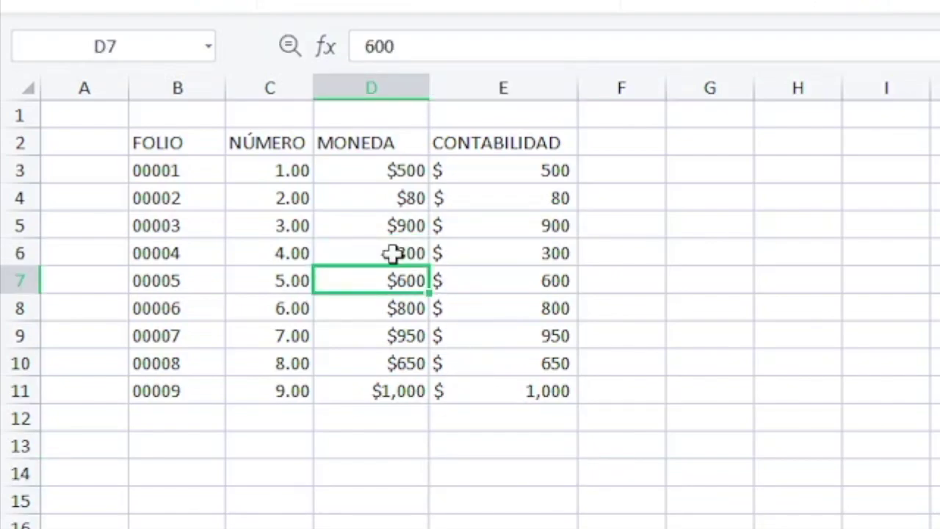
left_click(558, 254)
type("-300")
key("Return")
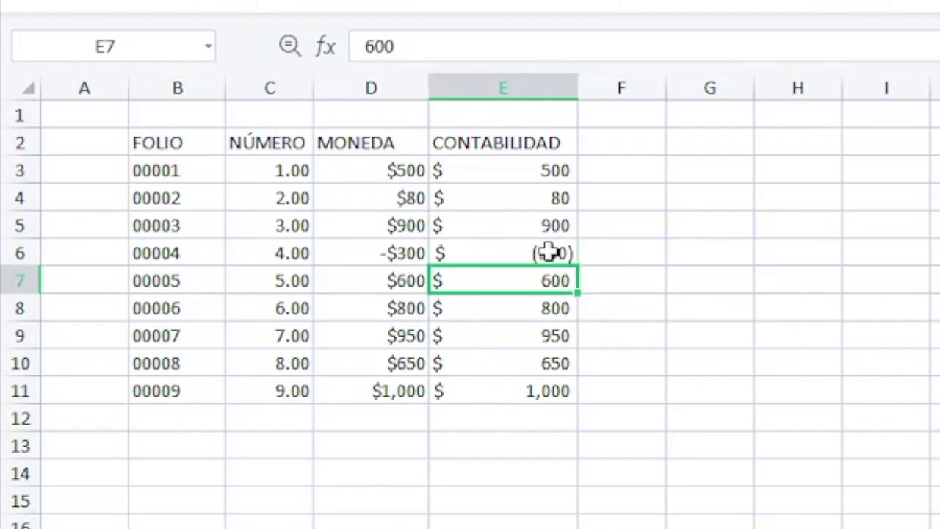
Select the MONEDA values D3:D11 and choose the red minus-sign negative style in Format Cells.
mouse_move(397, 163)
left_mouse_down()
mouse_move(409, 348)
mouse_move(426, 392)
left_mouse_up()
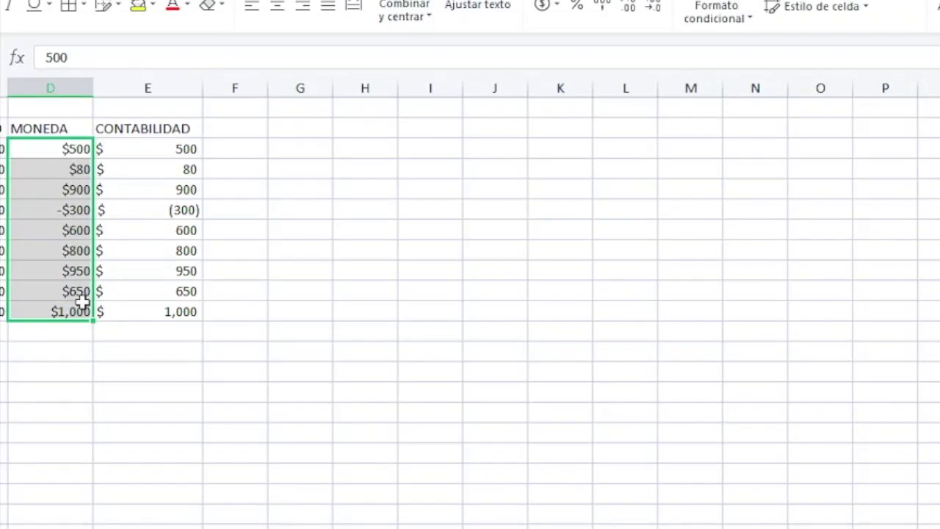
key("ctrl+1")
left_click(389, 318)
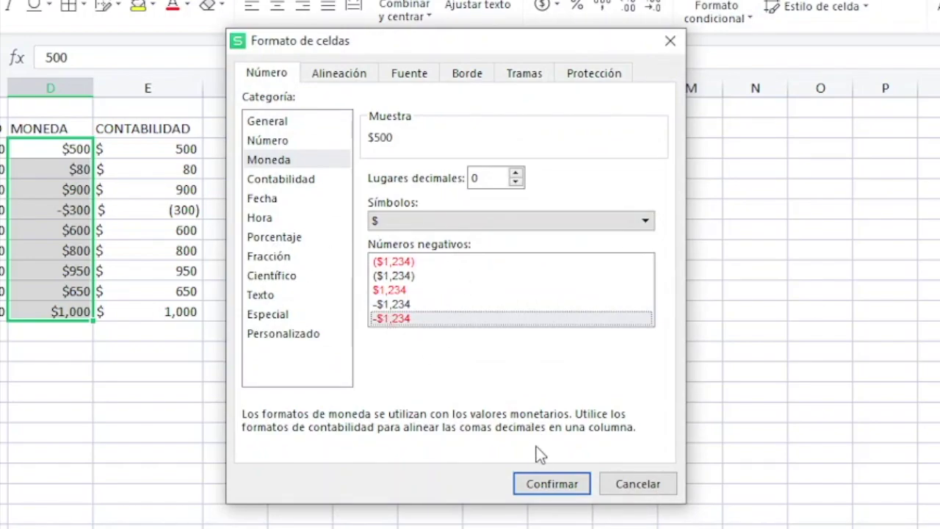
Apply the red -$1,234 negative style to MONEDA so -$300 appears red.
left_click(552, 484)
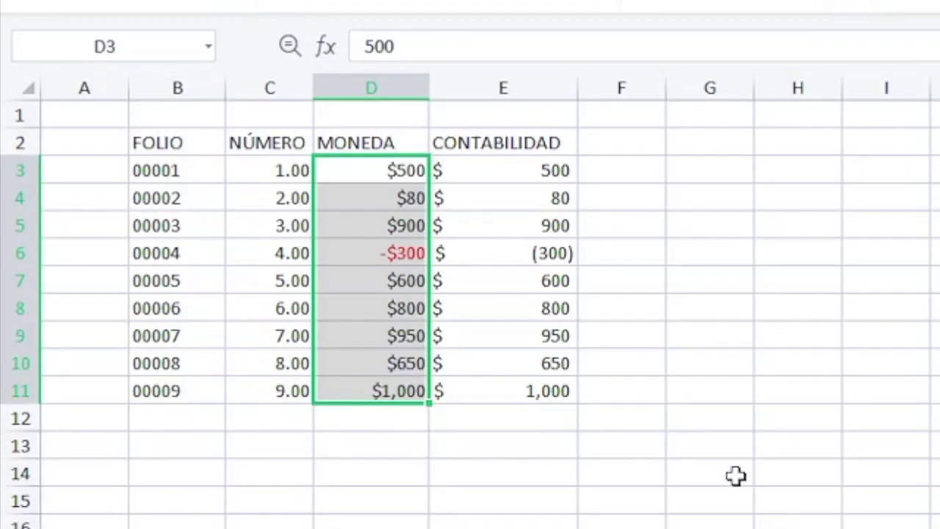
left_click(736, 449)
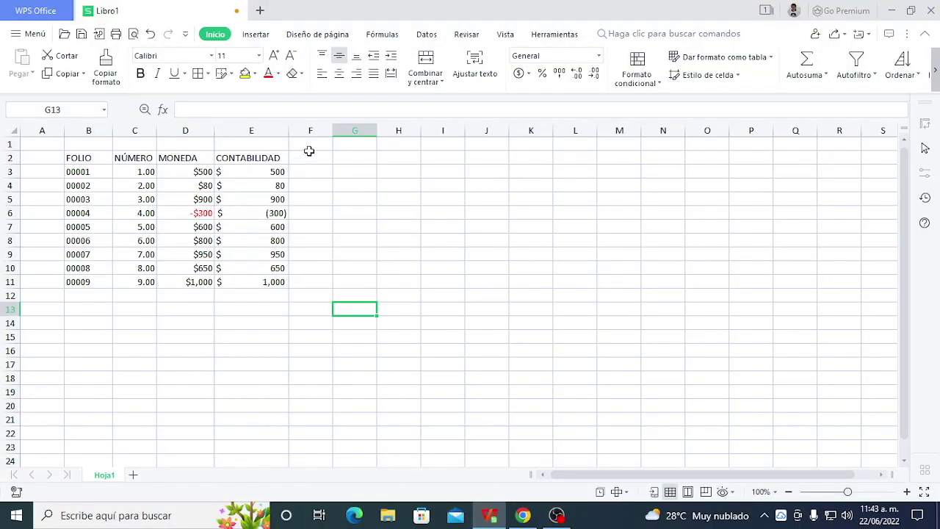
Preview the Porcentaje number format in Format Cells without applying it.
key("ctrl+1")
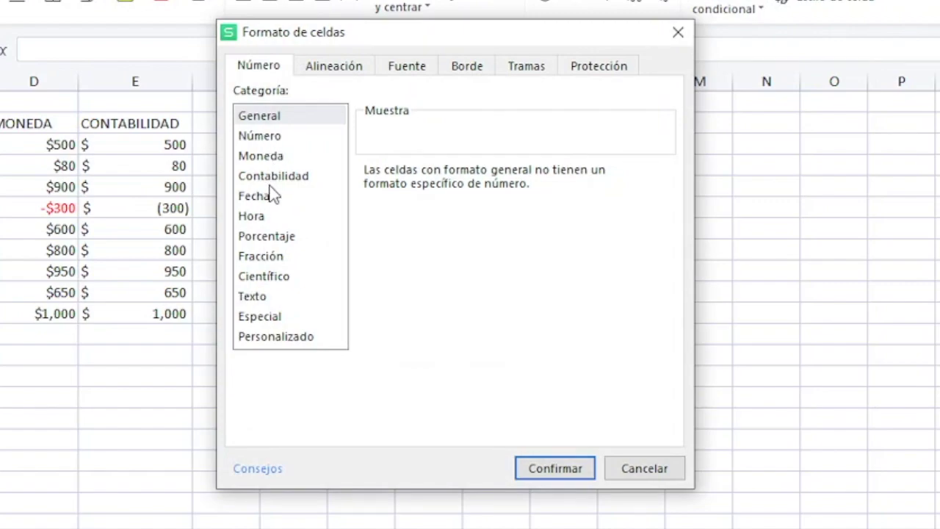
left_click(286, 239)
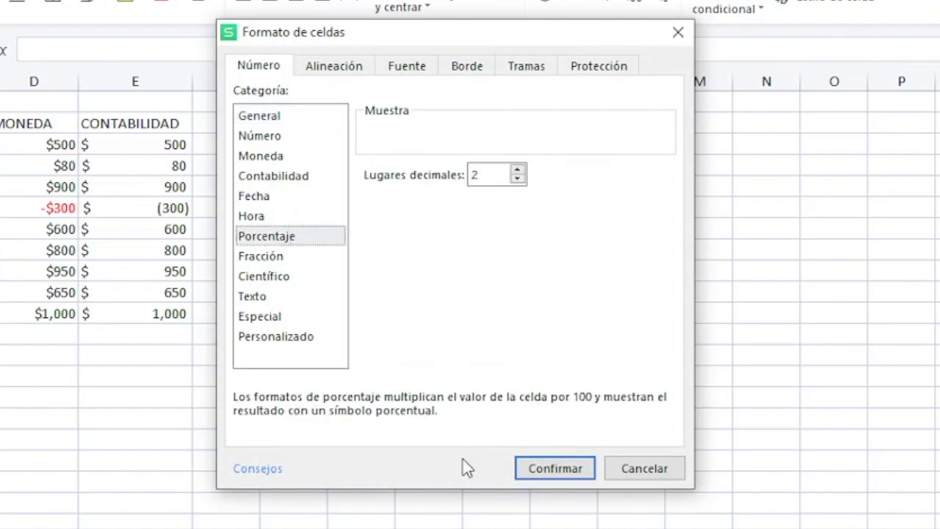
left_click(631, 468)
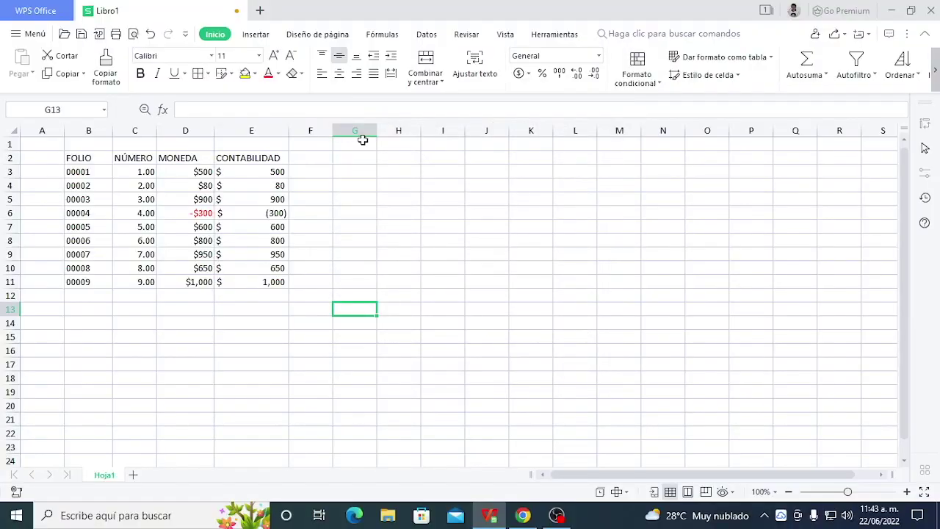
Add the heading PORCENTAJE in cell F2.
left_click(314, 159)
type("PORCENTAJE")
key("Return")
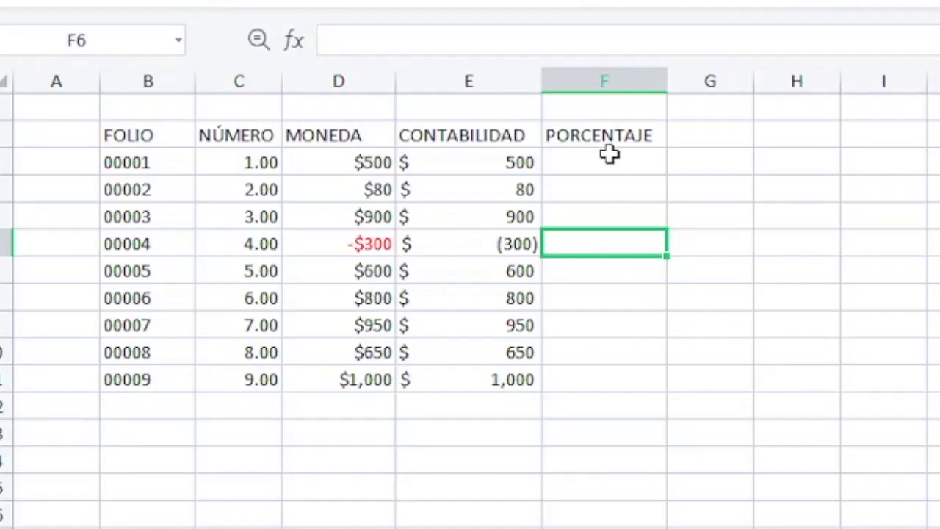
left_click_drag(609, 154, 629, 381)
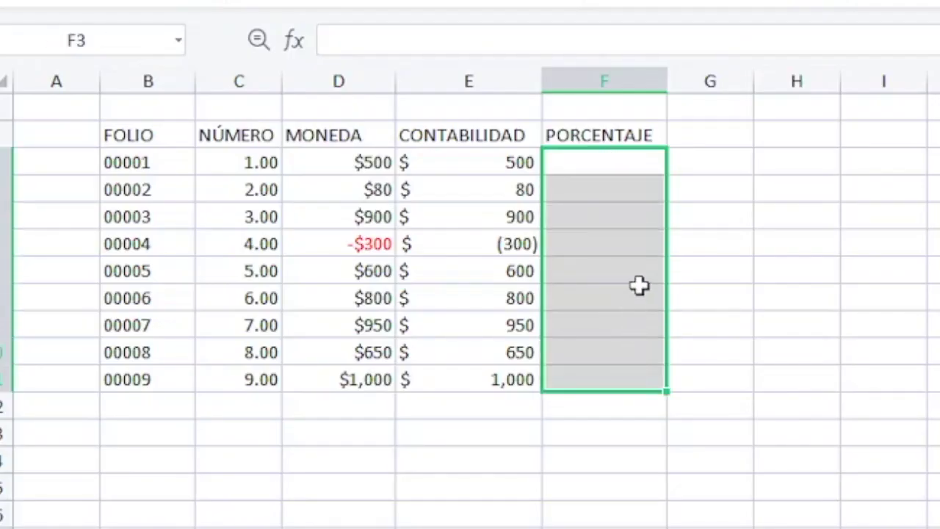
left_click(638, 294)
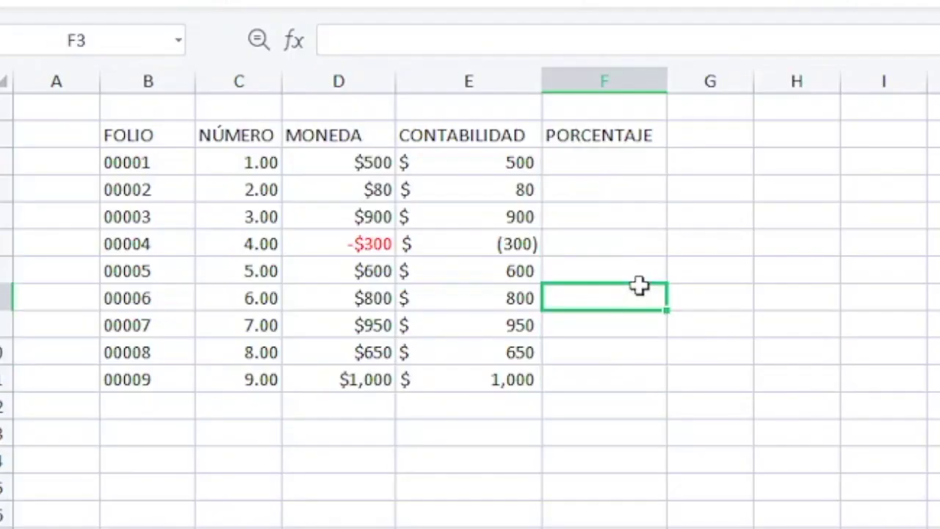
Enter .005, .10, .25, .30, .5, .65, .75, .888 and 1 into F3:F11.
left_click(601, 160)
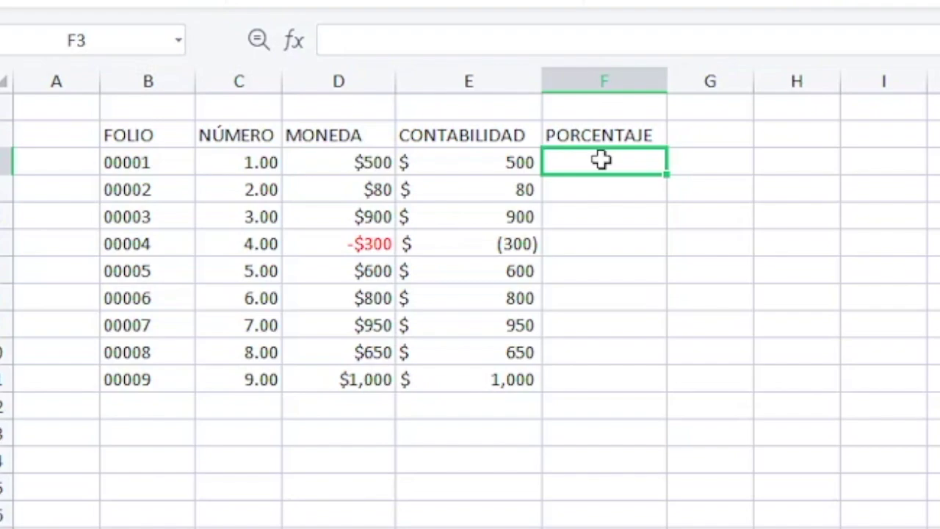
type(".005")
key("Return")
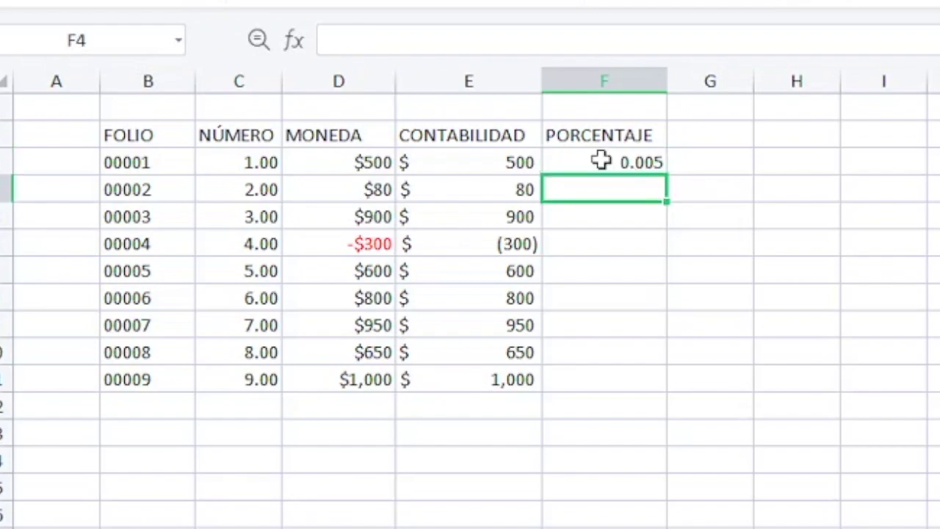
type(".10")
key("Return")
type(".25")
key("Return")
type(".30")
key("Return")
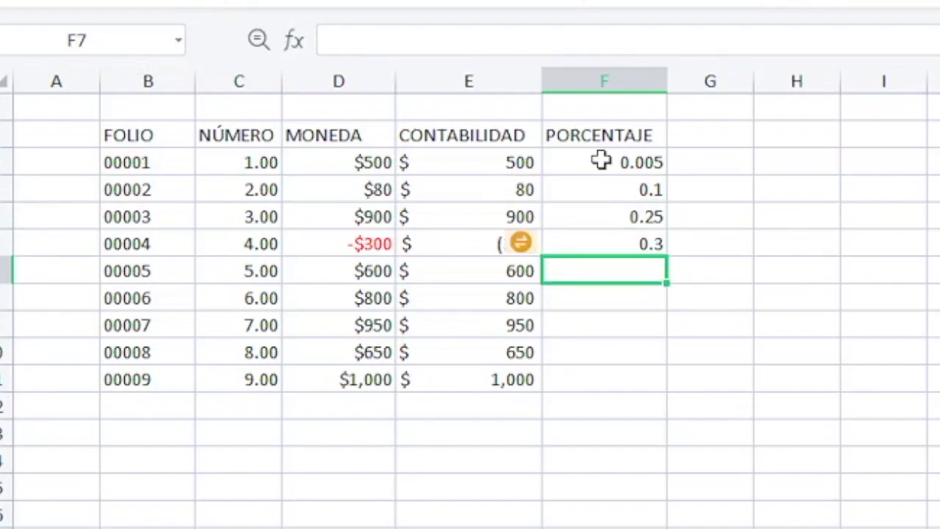
type(".5 .65 .75 .888 1")
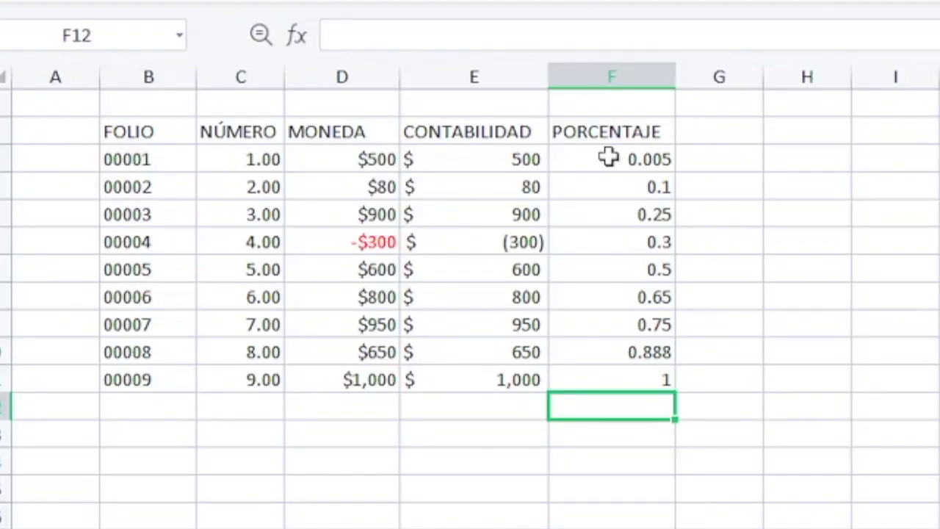
mouse_move(644, 156)
left_mouse_down()
mouse_move(625, 348)
mouse_move(635, 390)
left_mouse_up()
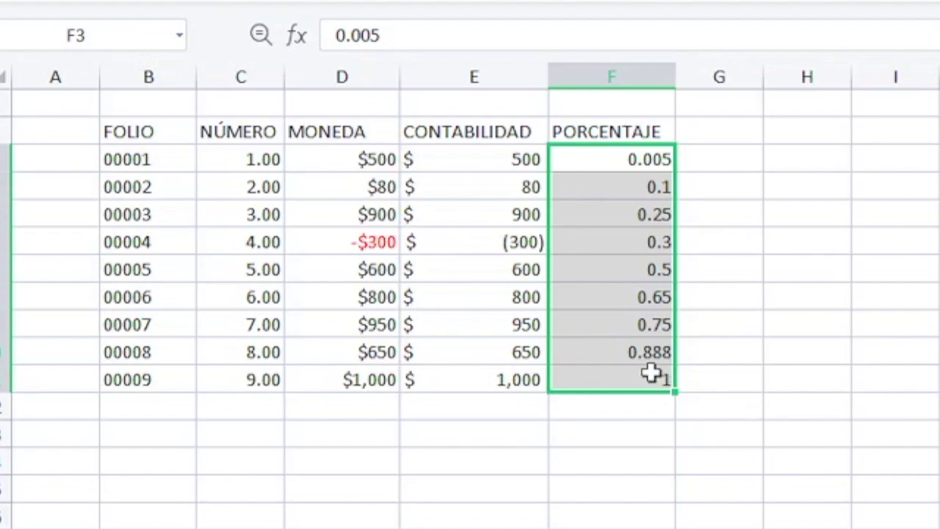
Format F3:F11 as Porcentaje with one decimal place, showing 0.5% to 100.0%.
left_click(652, 374)
left_click(643, 157)
key("ctrl+shift+Down")
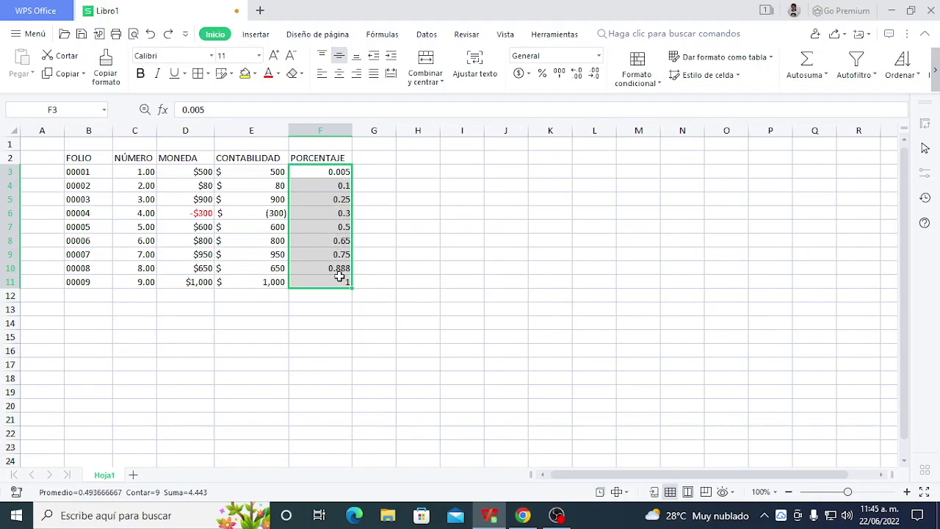
key("ctrl+1")
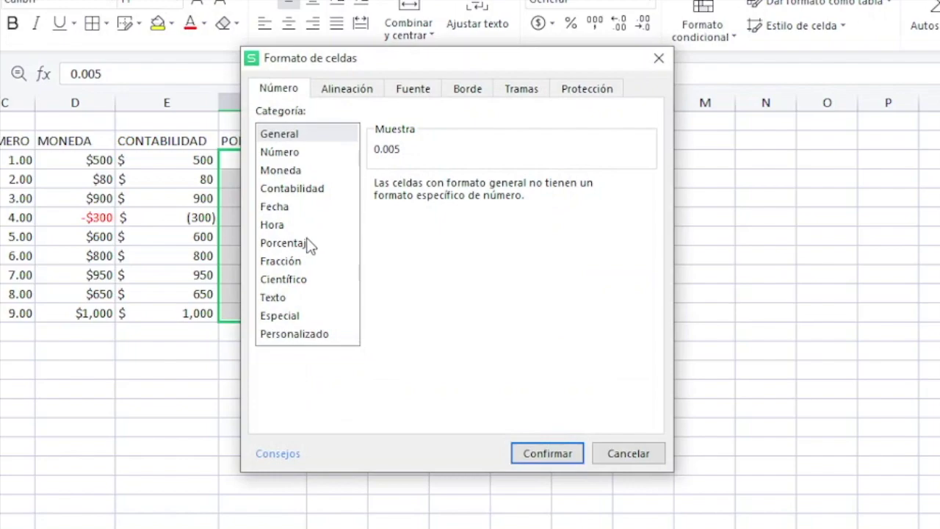
left_click(308, 243)
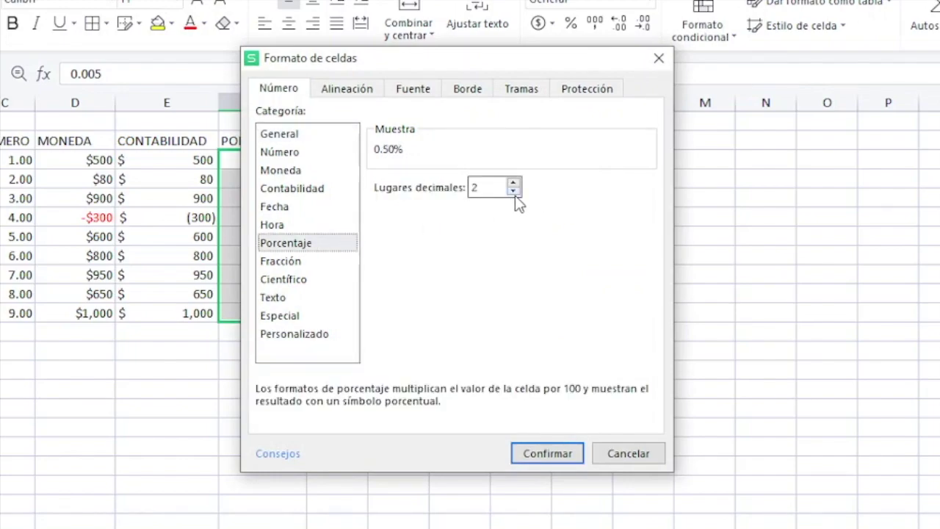
left_click(514, 192)
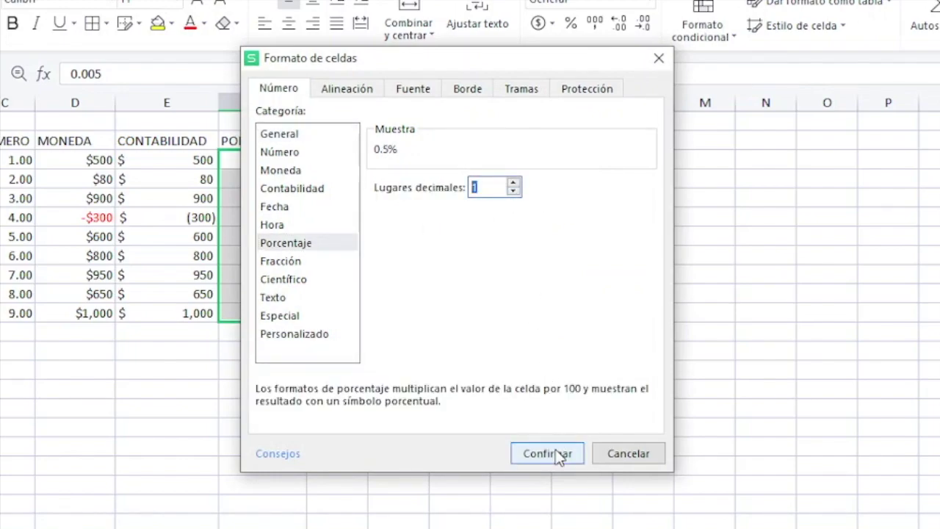
left_click(558, 453)
left_click(697, 261)
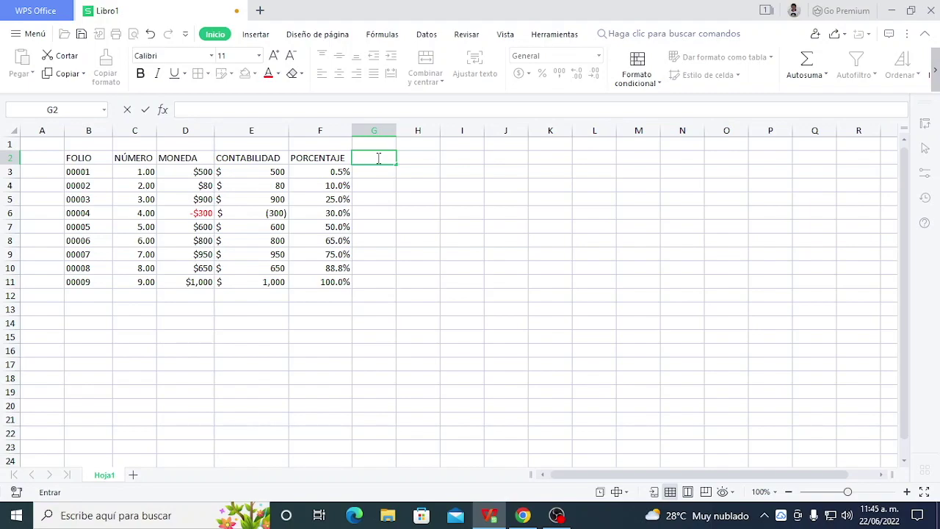
Add the header FECHA CORTA in G2 and widen column G to fit it.
type("FECHA CORTA")
key("Return")
left_click_drag(396, 139, 420, 139)
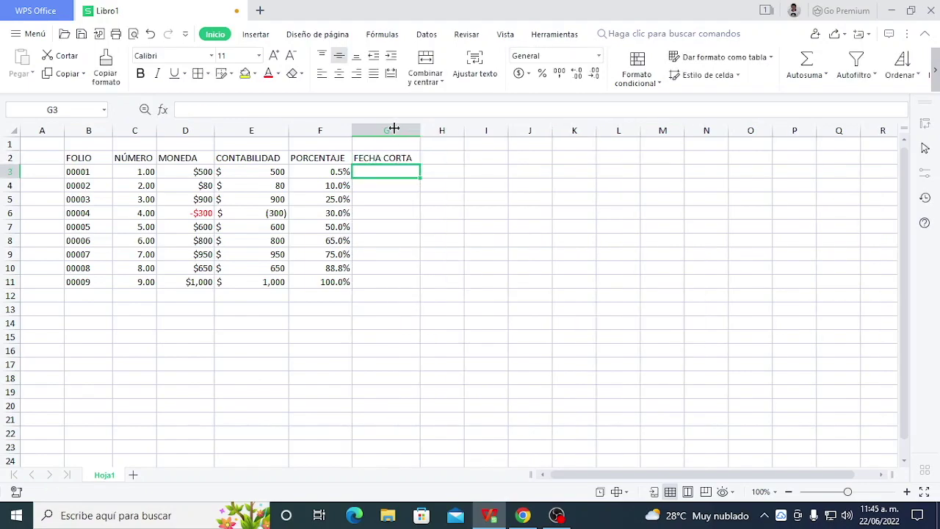
Add the header FECHA LARGA in H2 and widen column H to fit it.
left_click(437, 157)
type("FECHA LAR")
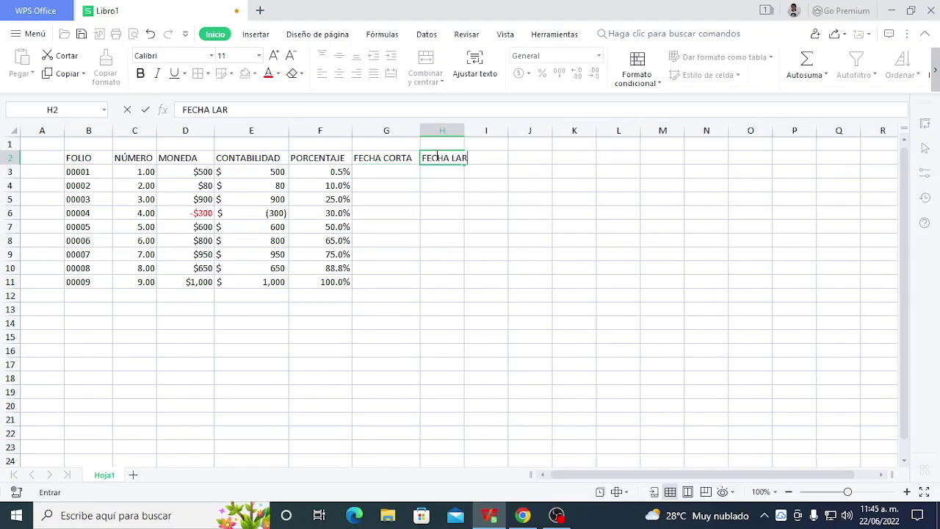
type("GA")
key("Return")
left_click_drag(465, 134, 487, 134)
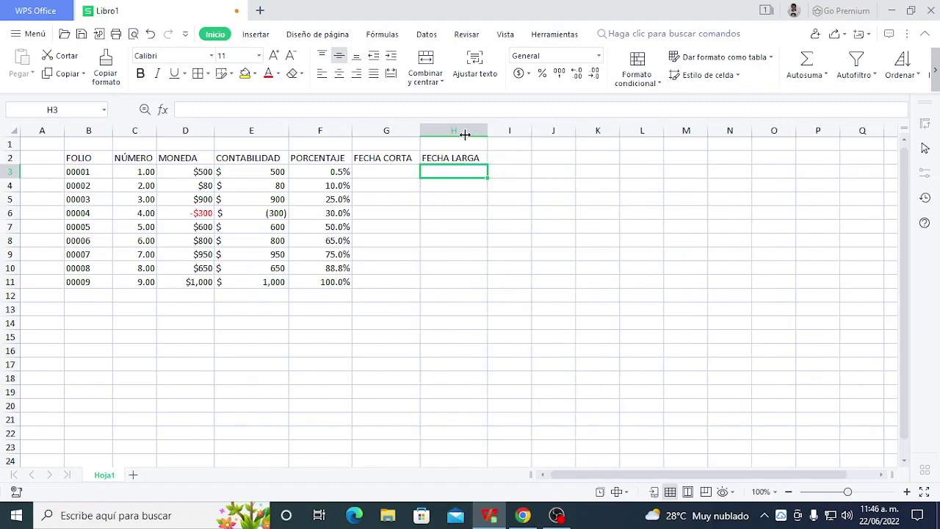
left_click(398, 176)
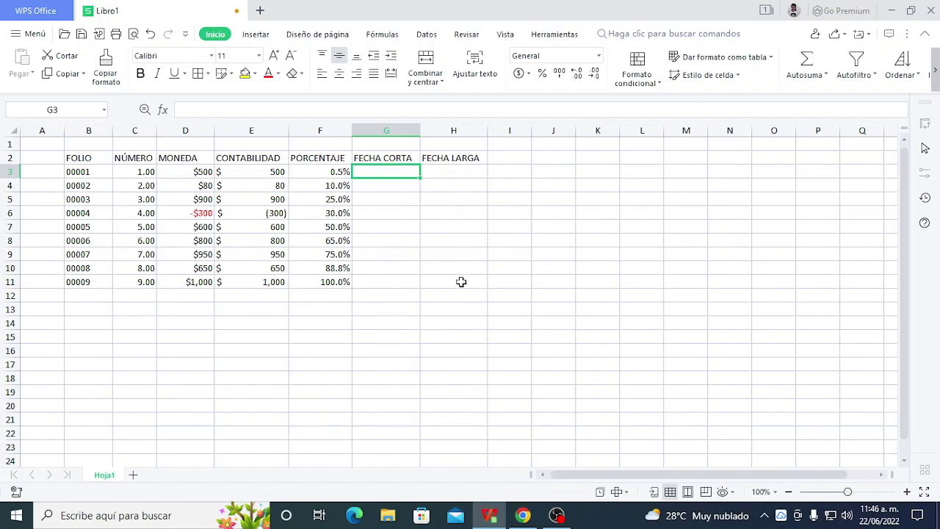
left_click(406, 227)
left_click(400, 174)
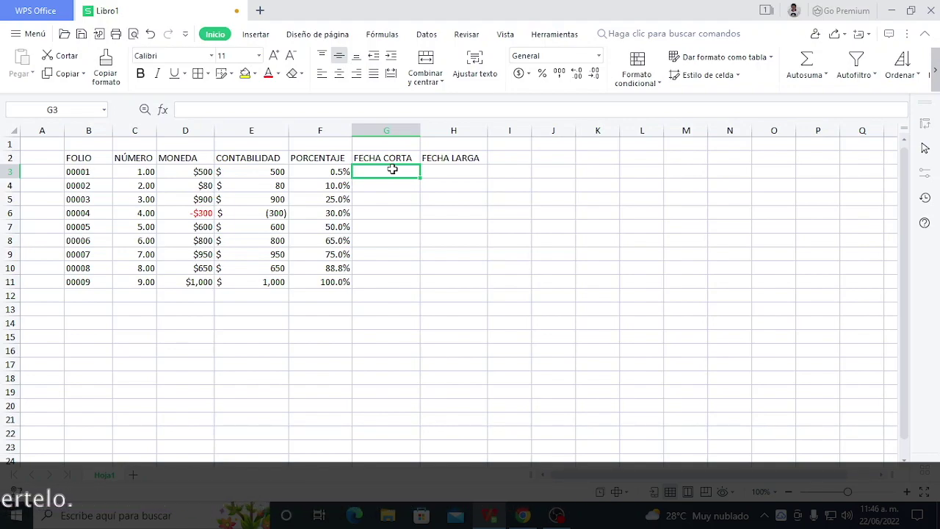
Enter the nine dates in G3:G11, paste them into H3, and widen columns G and H.
type("02/01/2000")
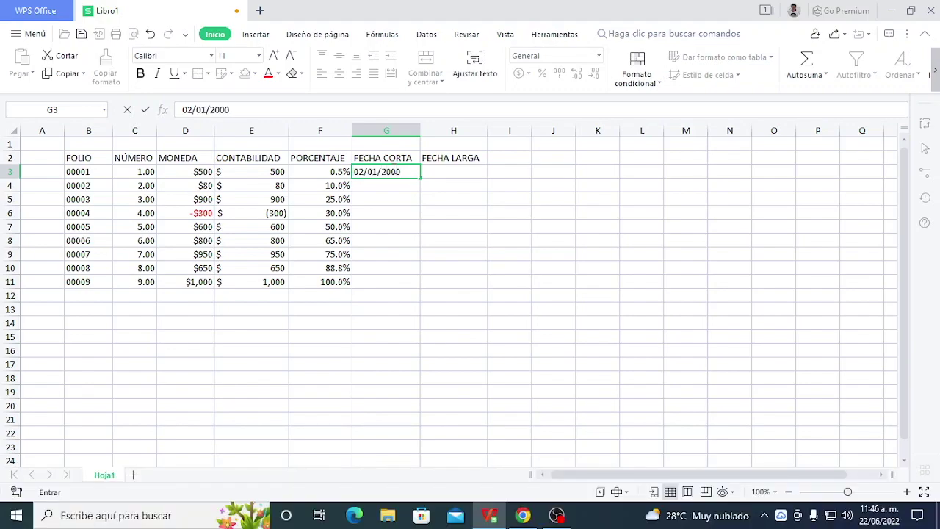
key("Return")
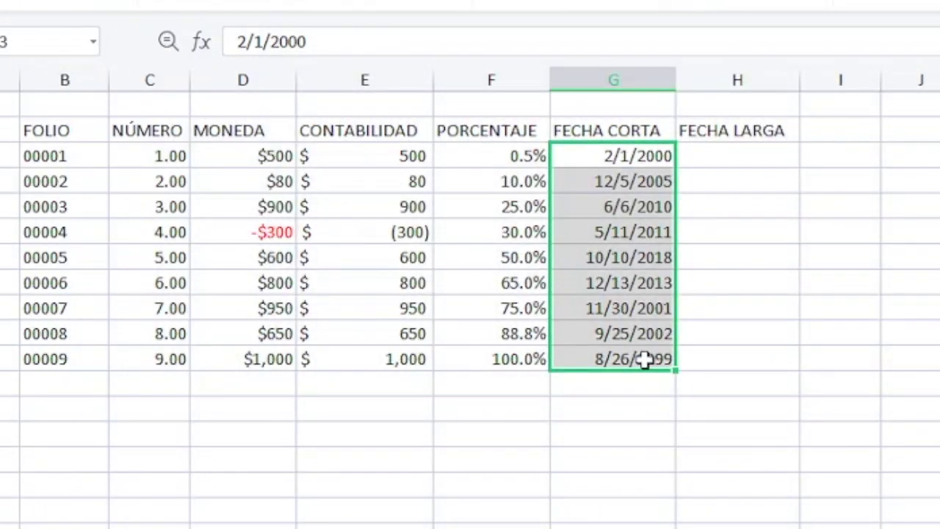
left_click(708, 159)
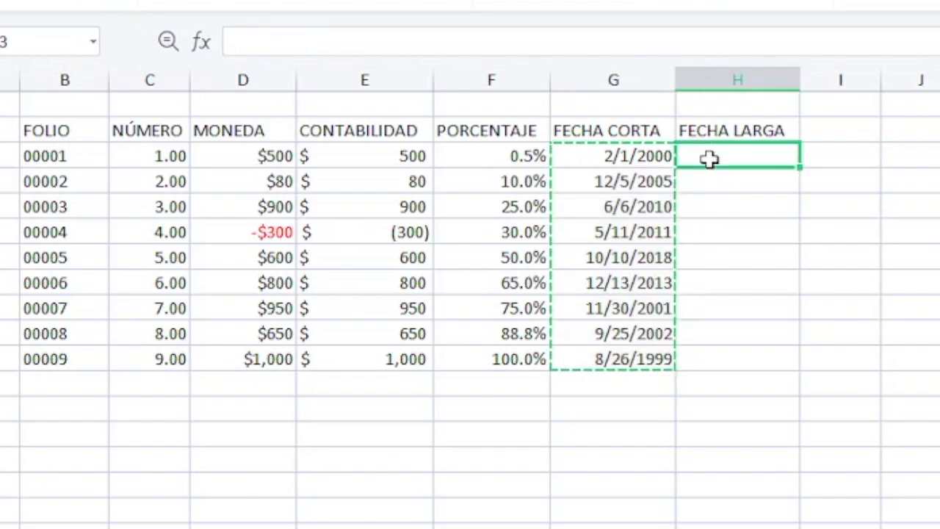
type("2/1/2000 12/5/2005 6/6/2010 5/11/2011 10/10/2018 12/13/2013 11/30/2001 9/25/2002 8/26/1999")
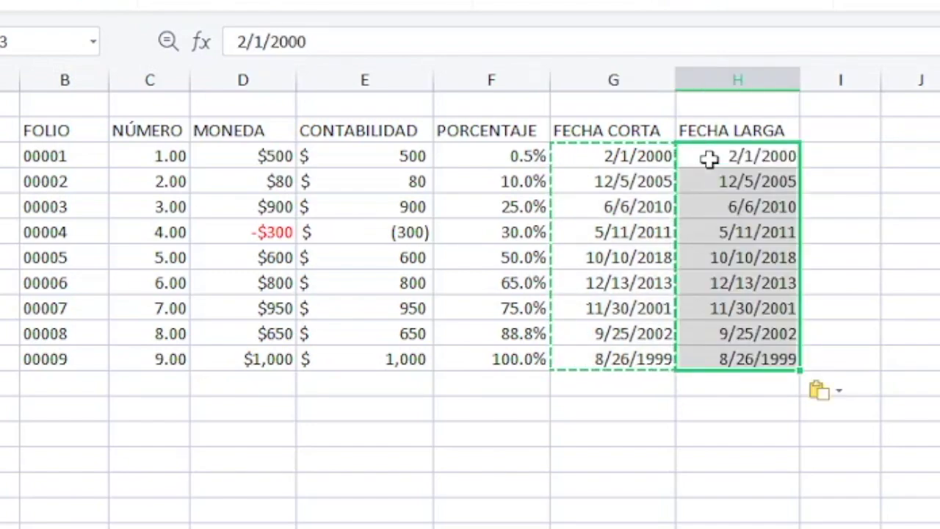
key("Escape")
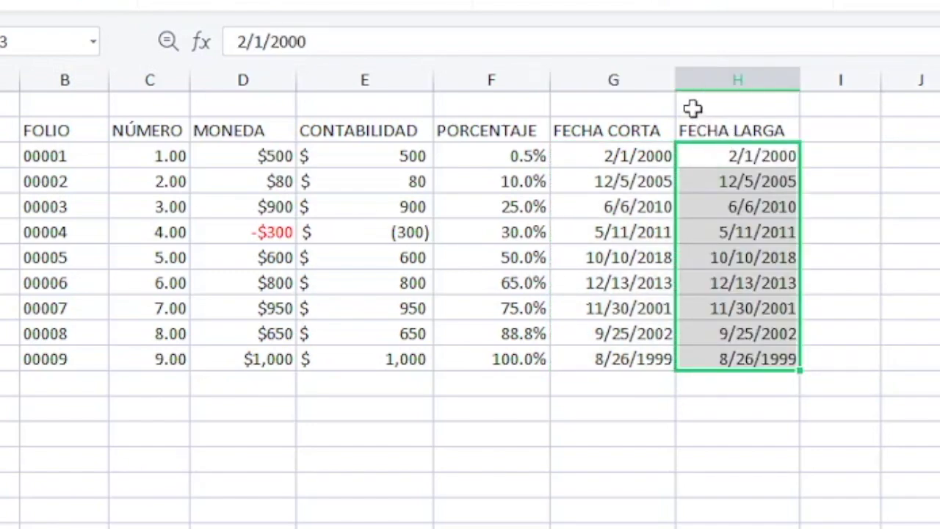
left_click_drag(674, 78, 690, 77)
left_click_drag(822, 79, 901, 86)
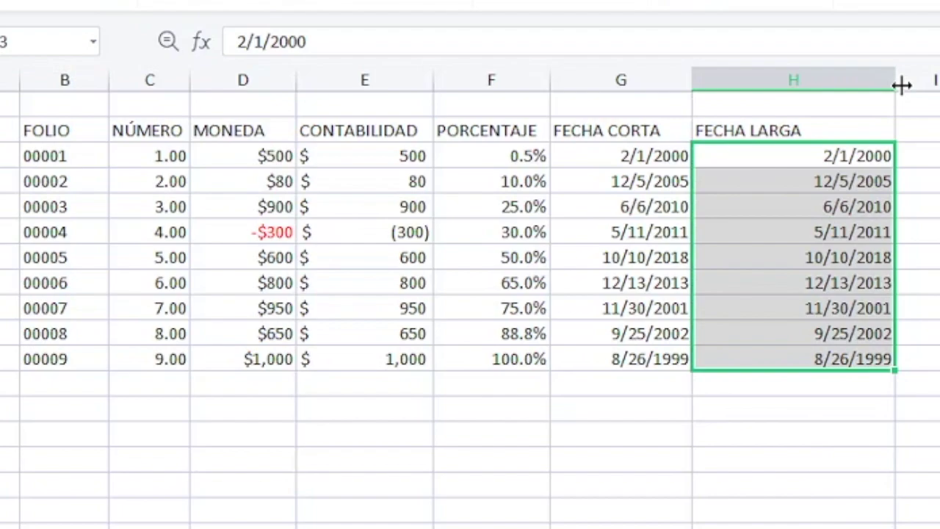
Apply the Fecha larga format to H3:H11 and autofit column H.
left_click_drag(613, 158, 648, 355)
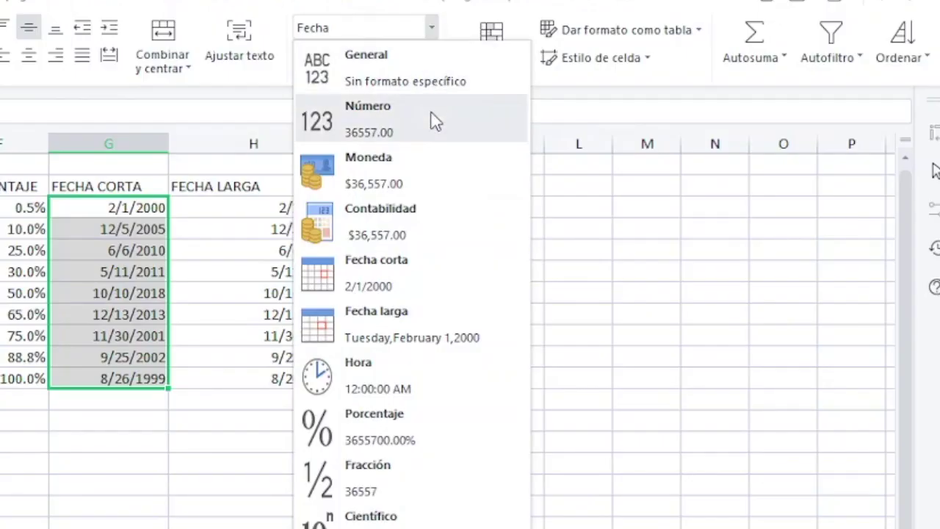
left_click(424, 277)
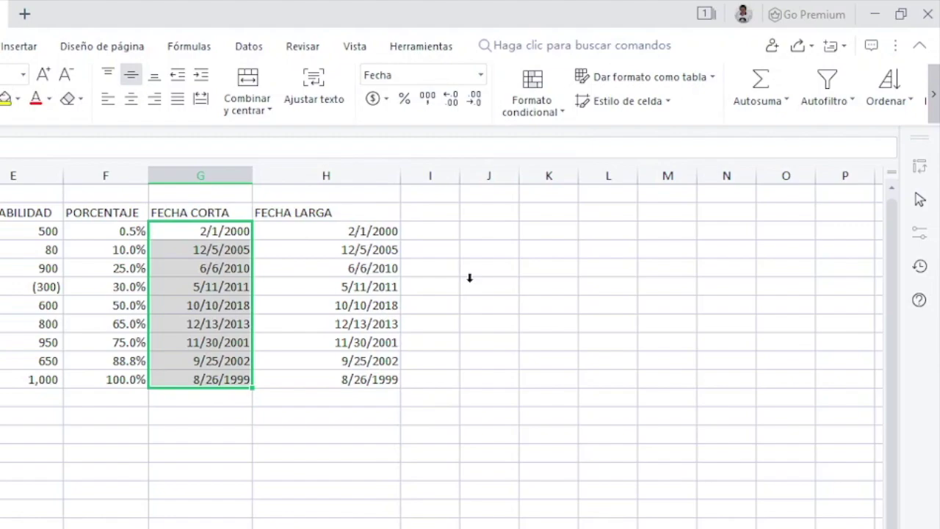
left_click_drag(329, 229, 366, 378)
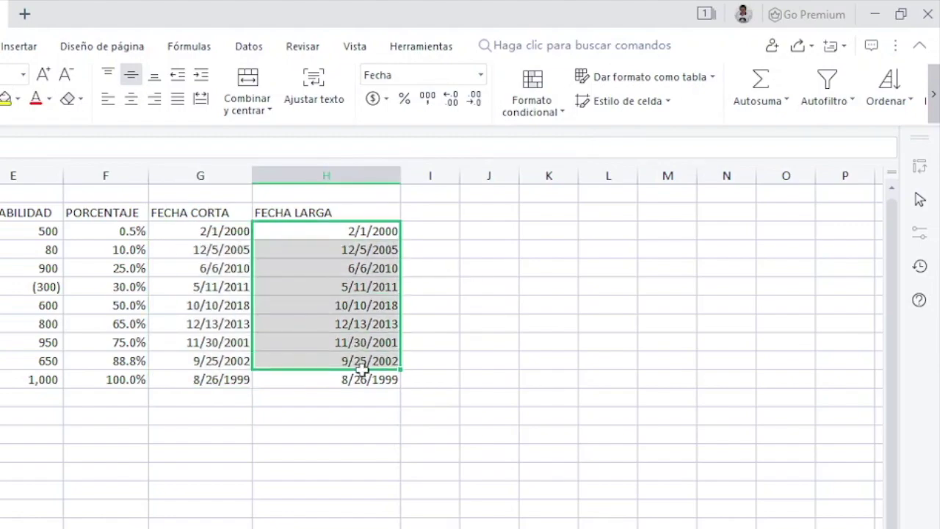
left_click(481, 75)
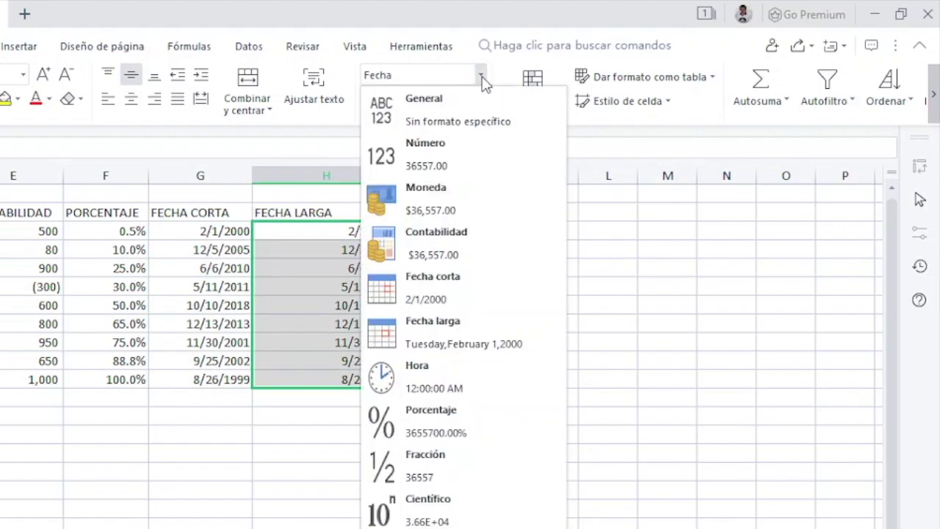
left_click(451, 325)
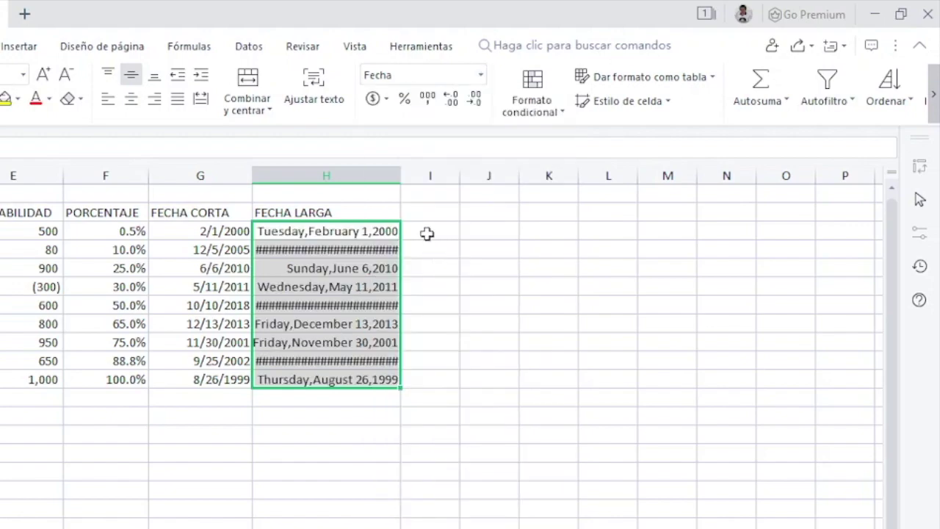
double_click(401, 176)
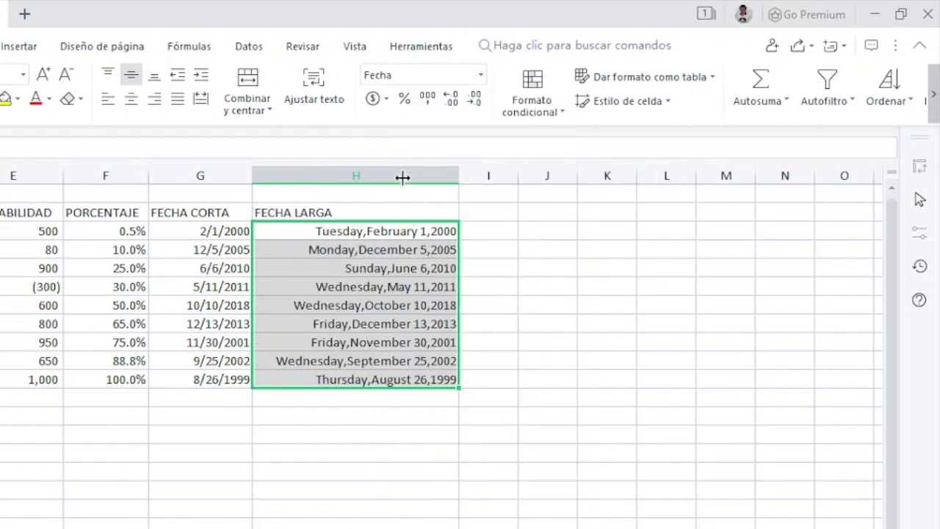
Check the long dates like Tuesday,February 1,2000, then select column G's short dates.
left_click(334, 231)
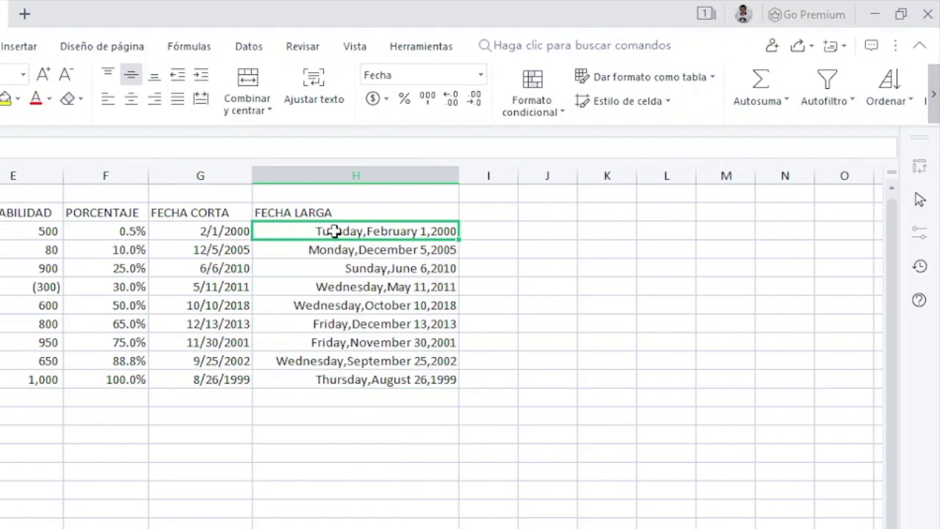
left_click(342, 248)
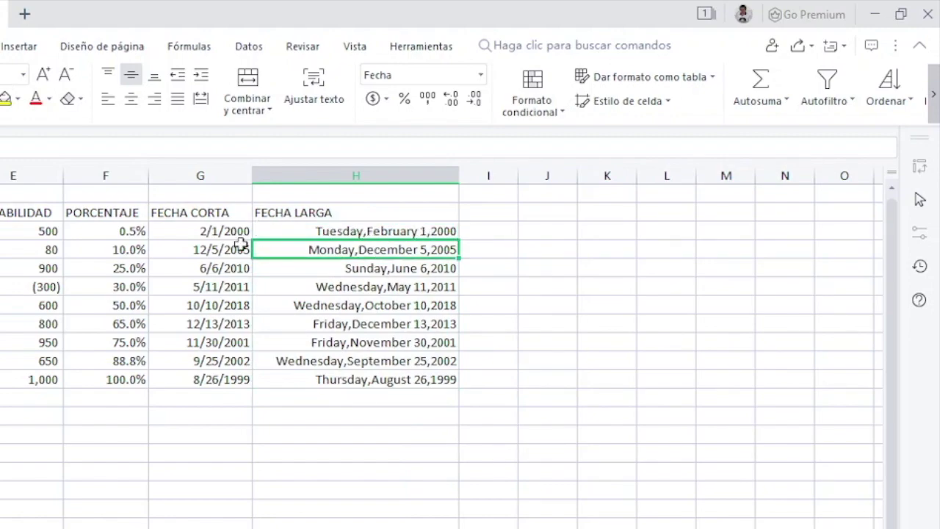
key("ctrl+1")
left_click_drag(406, 175, 404, 278)
Format G3:G11 with the 7-Mar-2001 date style, showing 1-Feb-2000 to 26-Aug-1999.
key("ctrl+1")
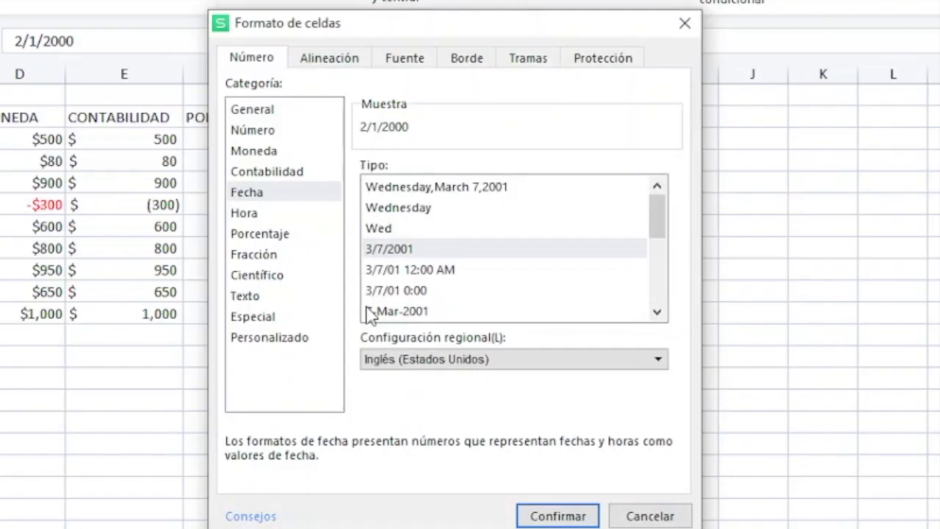
left_click(267, 197)
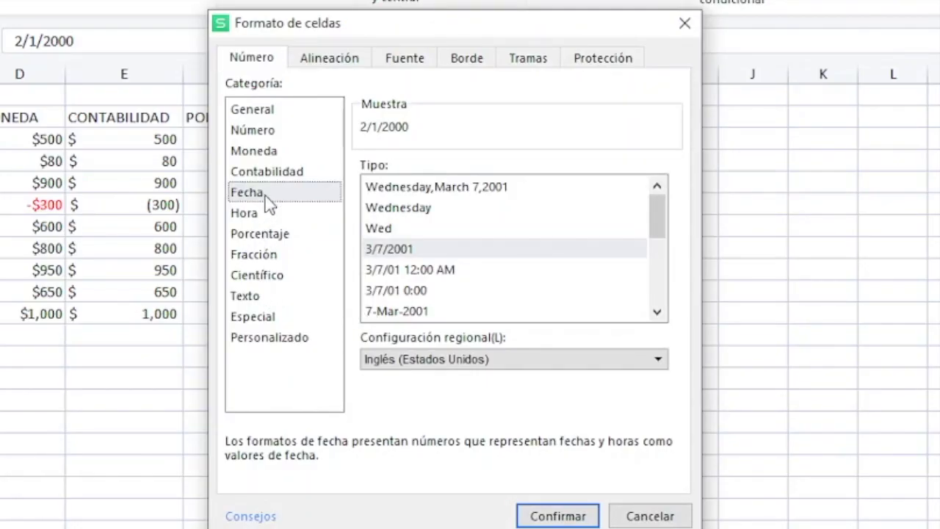
left_click(422, 312)
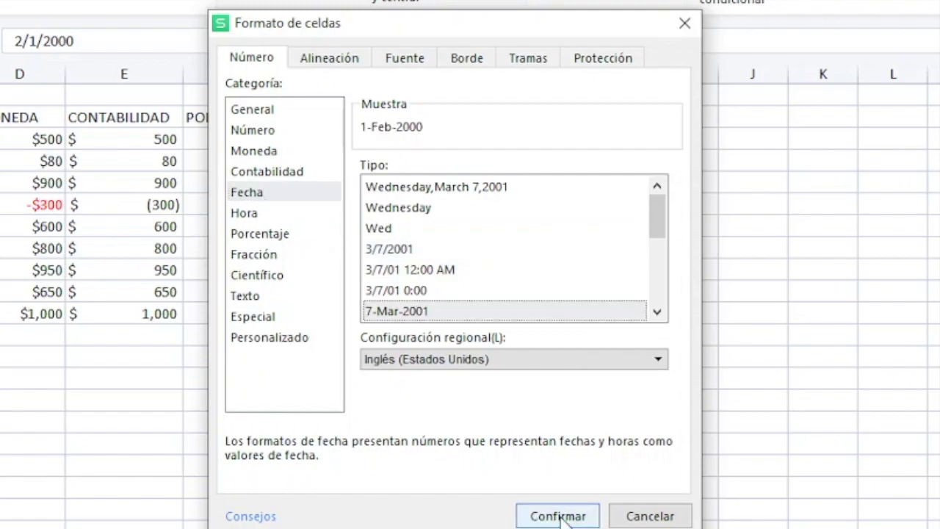
left_click(544, 514)
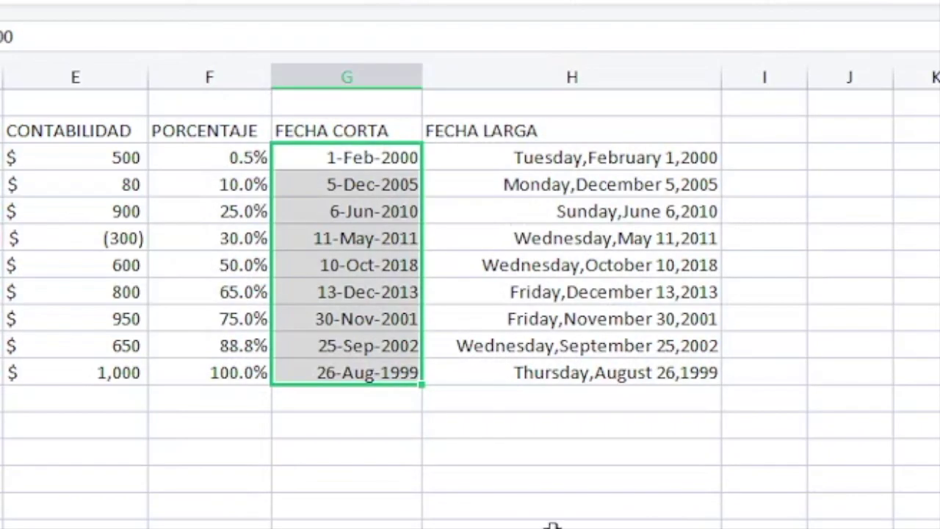
left_click(598, 55)
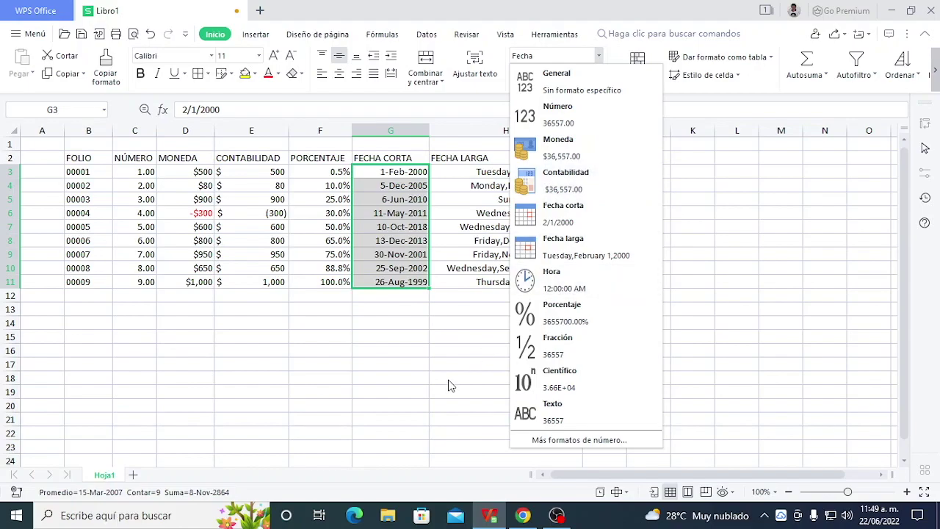
Add the FRACCIÓN header in I2, autofit column I, and select its nine decimal values.
left_click(452, 386)
left_click(604, 157)
type("FRACCIÓN")
key("Return")
double_click(626, 131)
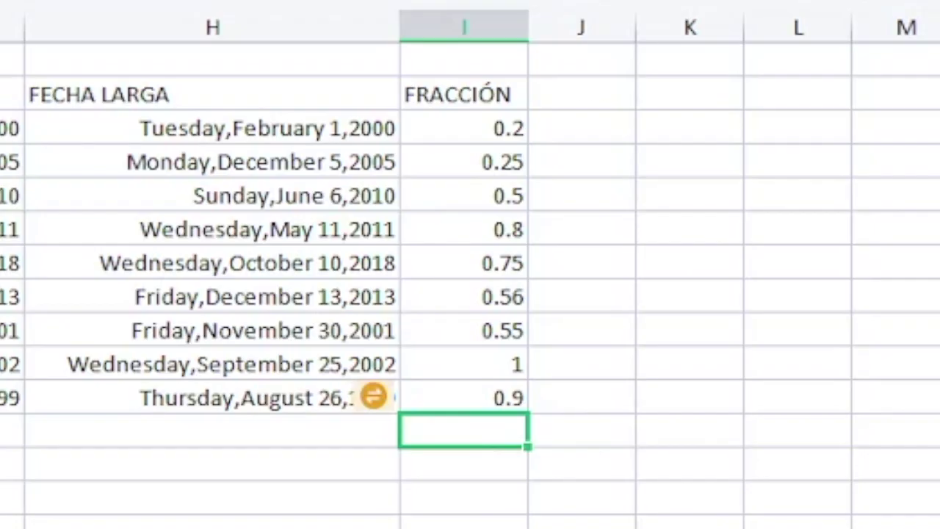
left_click_drag(510, 130, 523, 384)
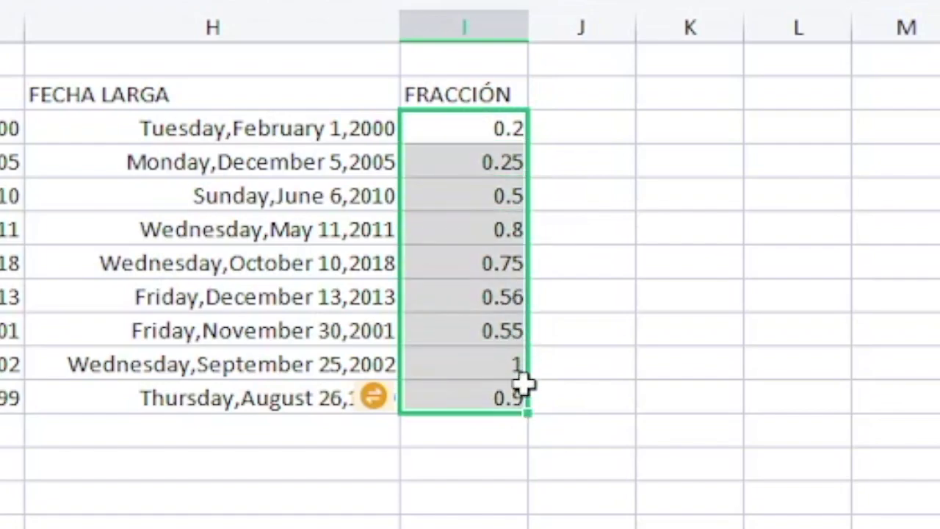
Format the FRACCIÓN values as one-digit fractions.
key("ctrl+1")
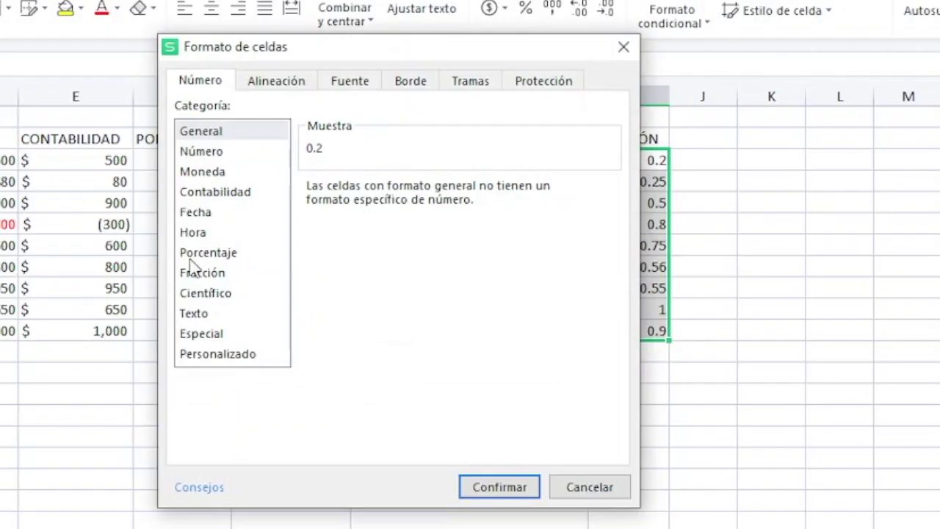
left_click(202, 272)
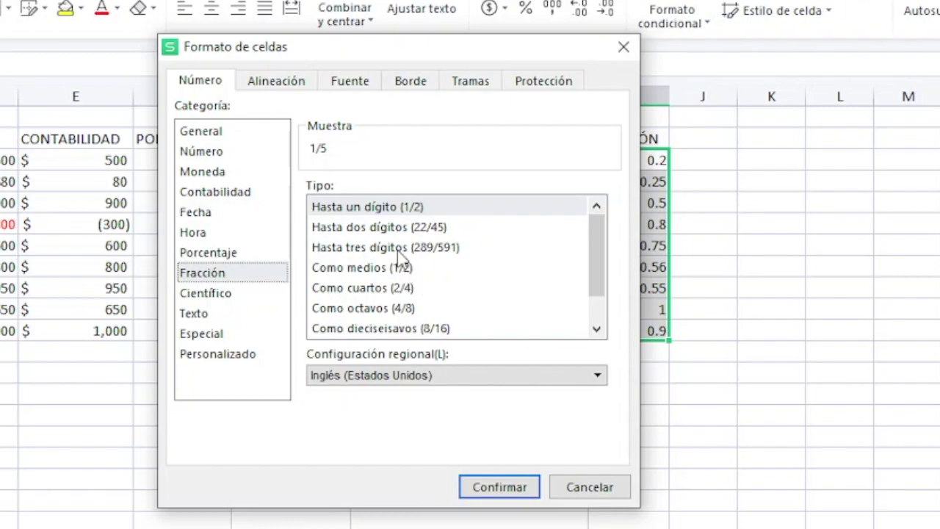
left_click(357, 207)
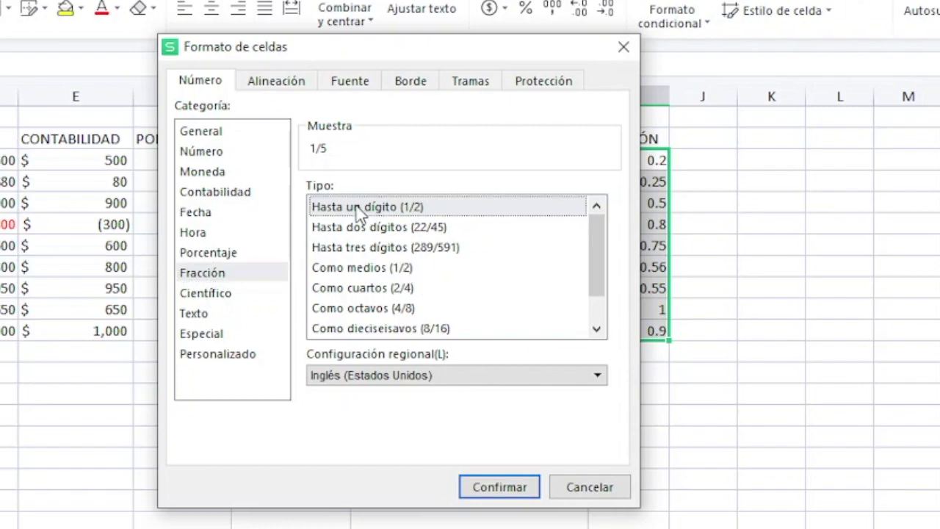
left_click(521, 488)
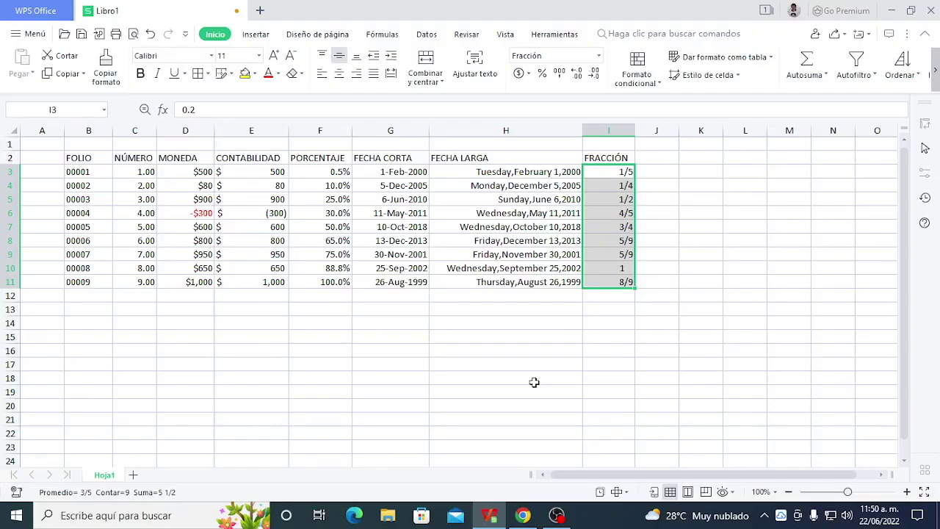
Change the FRACCIÓN format to fractions of up to two digits (22/45).
key("ctrl+1")
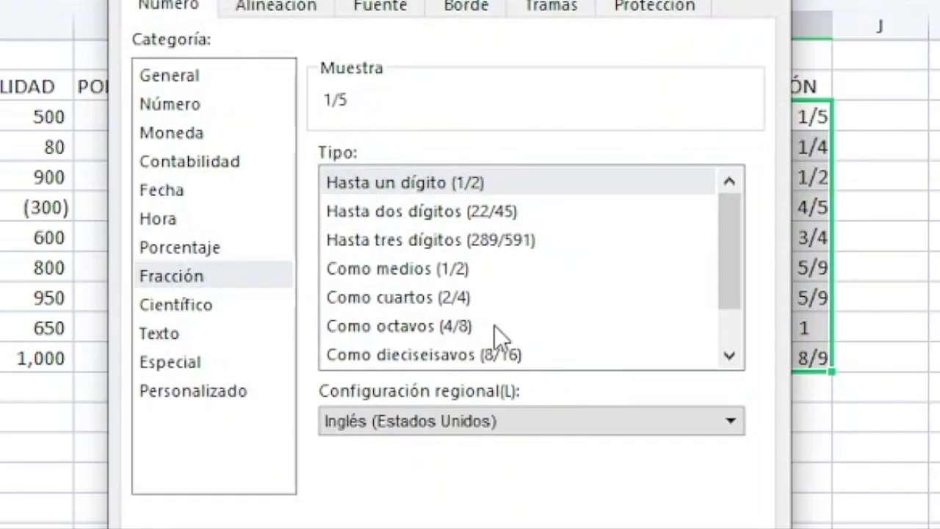
left_click(502, 210)
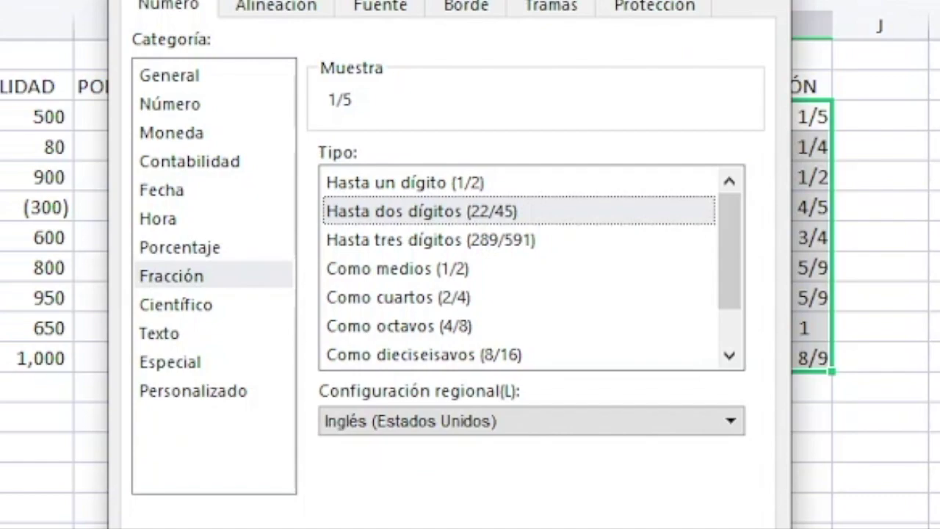
key("Return")
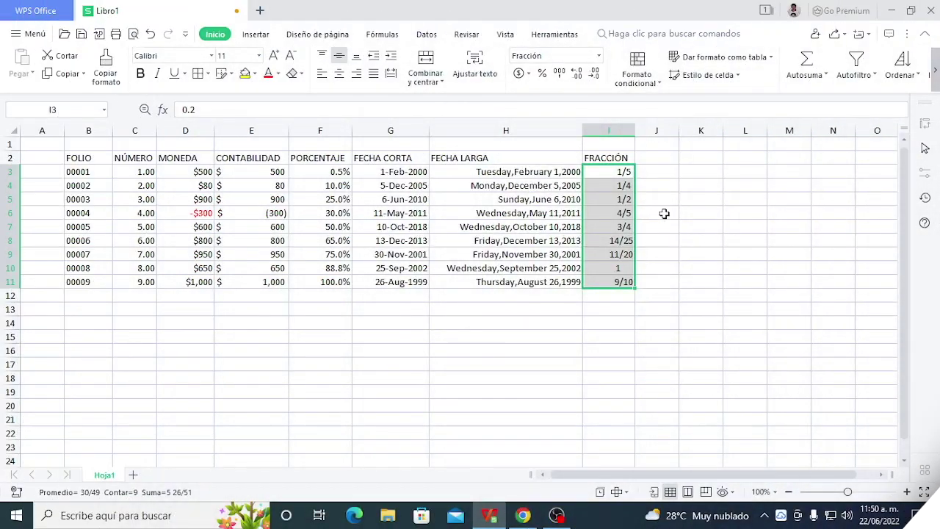
left_click(670, 155)
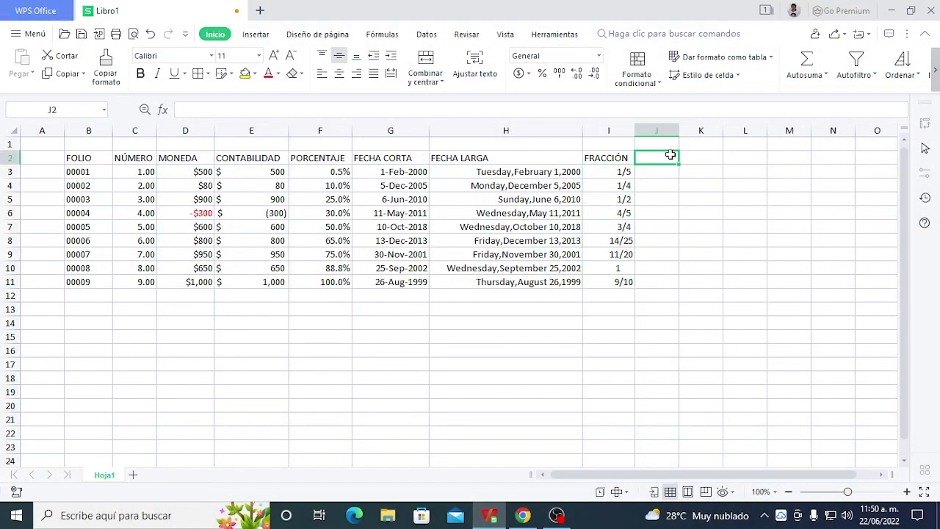
Add the header PERSONALIZADA in J2 and autofit column J.
key("ctrl+1")
left_click(336, 296)
key("Escape")
type("PERSONALIZADA")
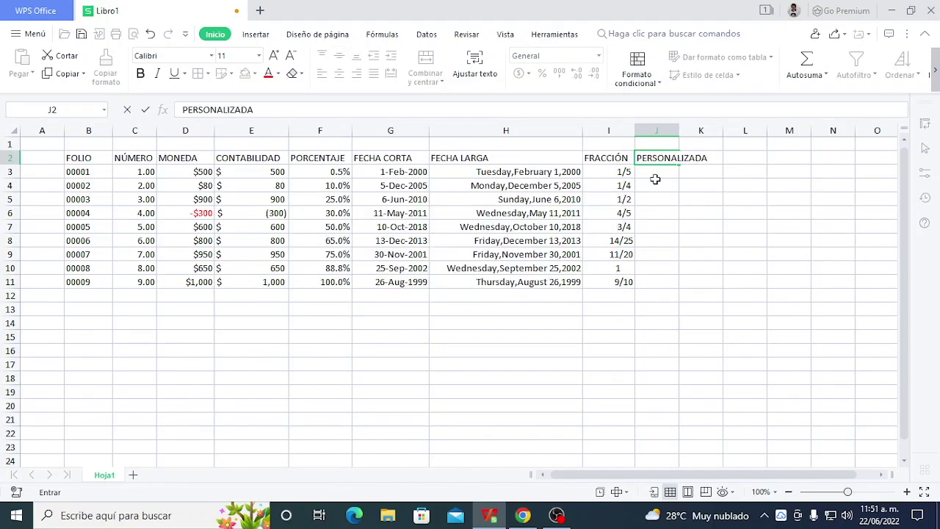
left_click(655, 181)
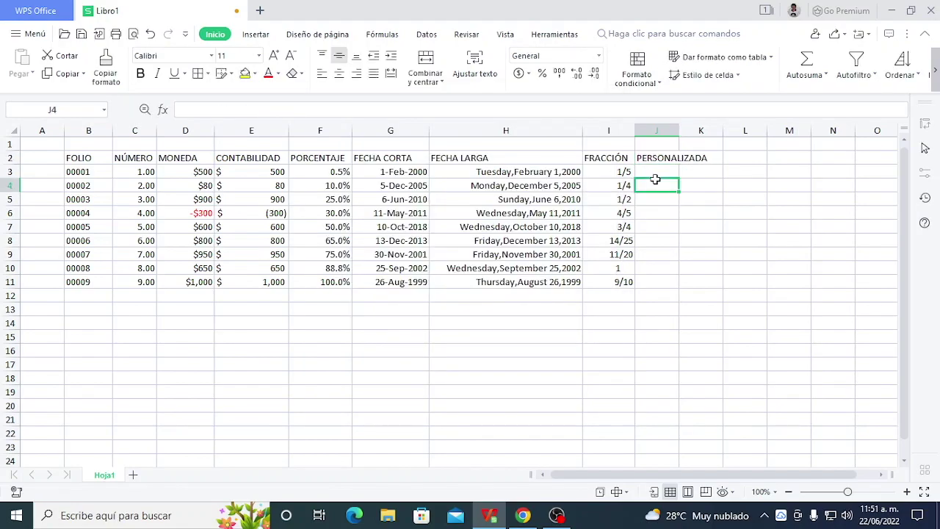
double_click(679, 130)
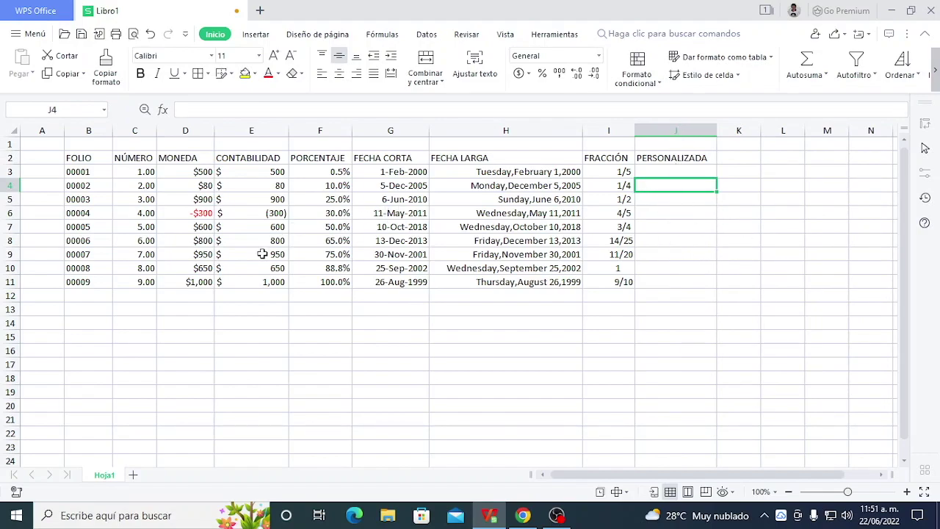
Copy the folio codes from B3:B11 into J3:J11, resolving the number-as-text warning.
left_click_drag(85, 171, 90, 282)
key("ctrl+c")
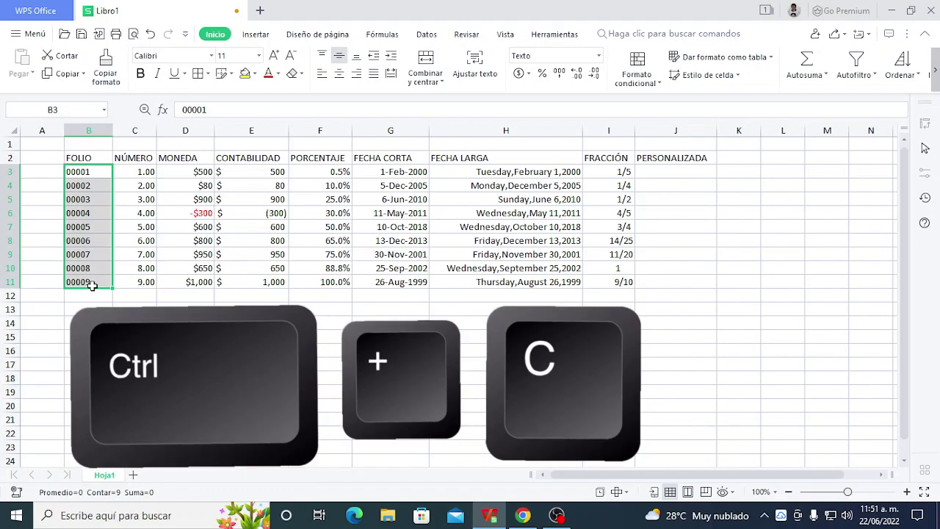
left_click(672, 175)
key("ctrl+v")
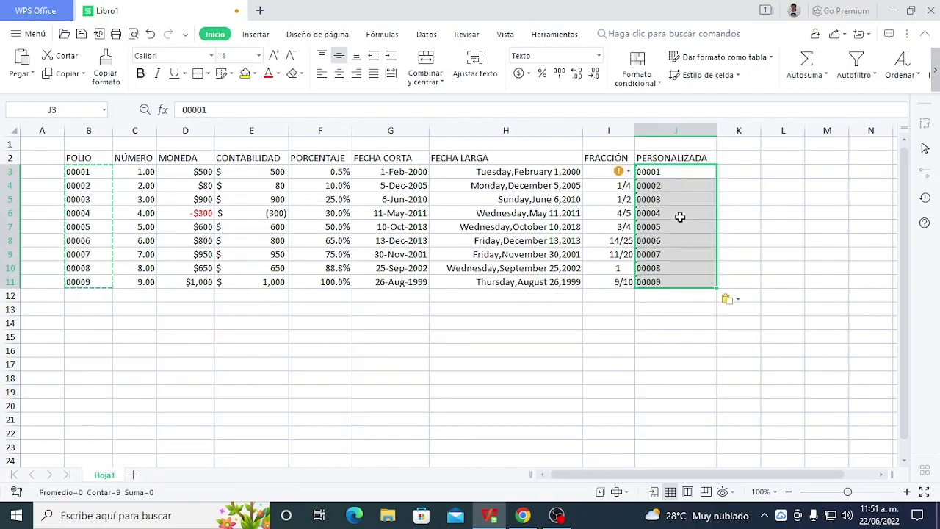
left_click(626, 171)
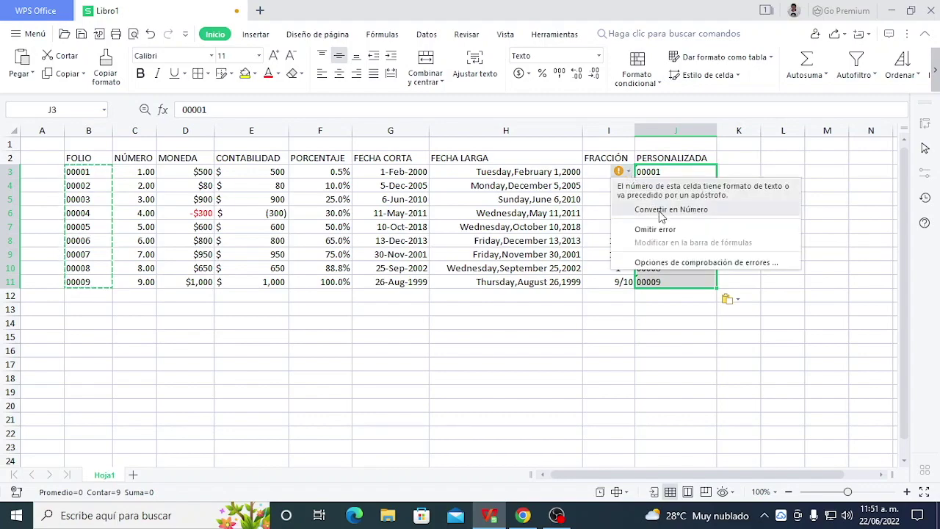
left_click(640, 210)
left_click(672, 322)
left_click_drag(717, 130, 710, 131)
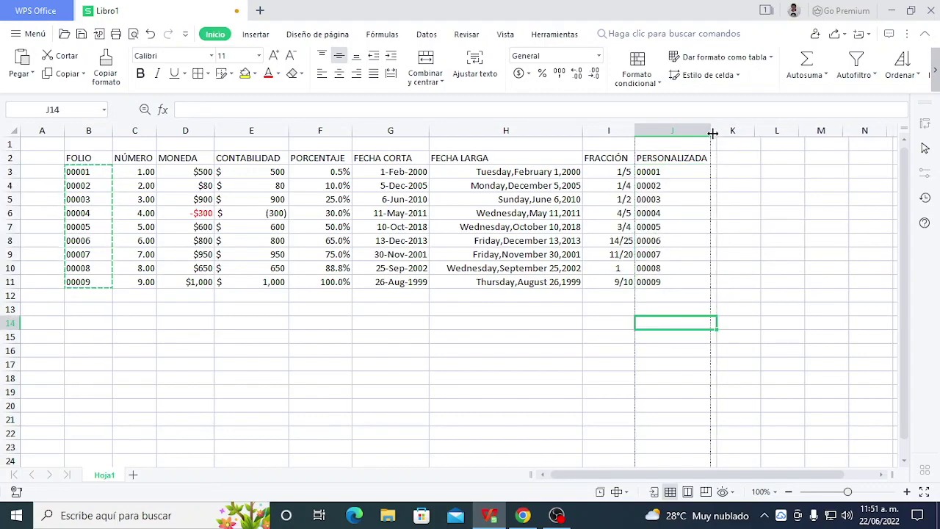
Give J3:J11 the custom number format ;;; in place of @ so the codes are hidden.
left_click_drag(663, 178, 670, 277)
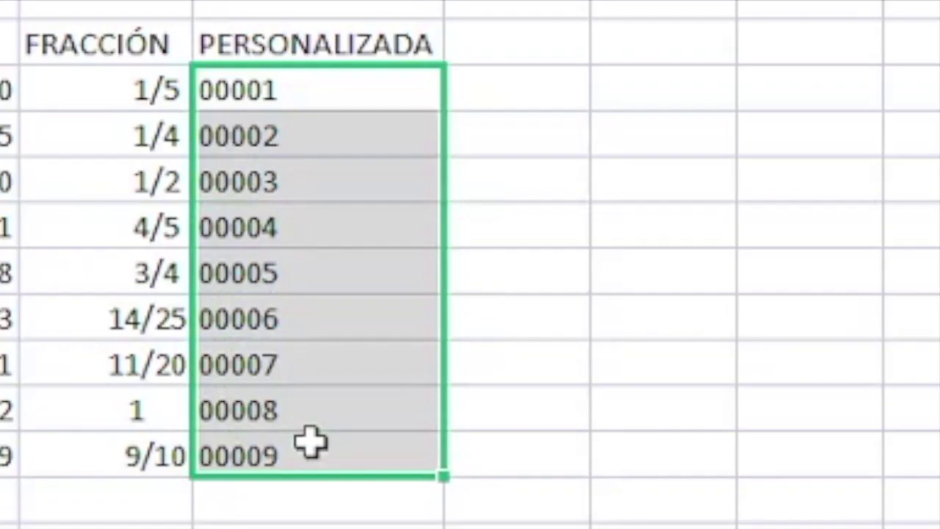
key("ctrl+1")
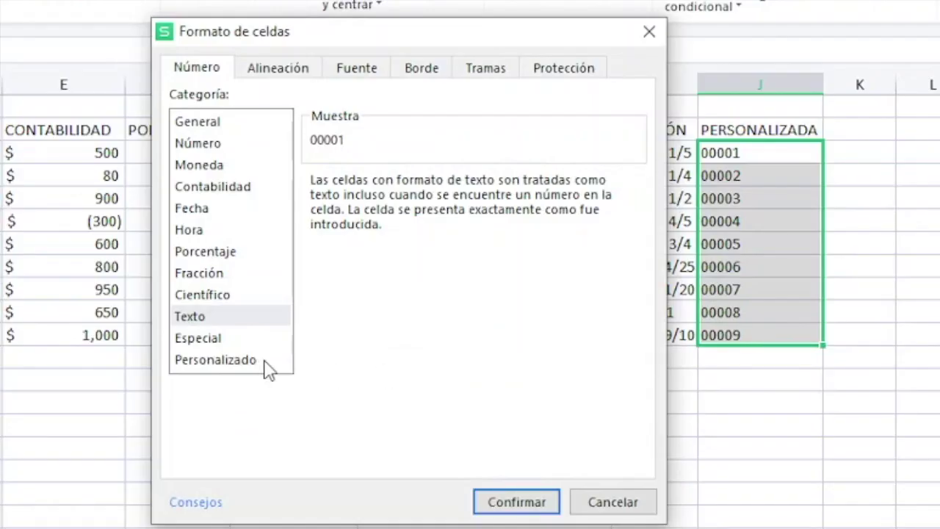
left_click(245, 359)
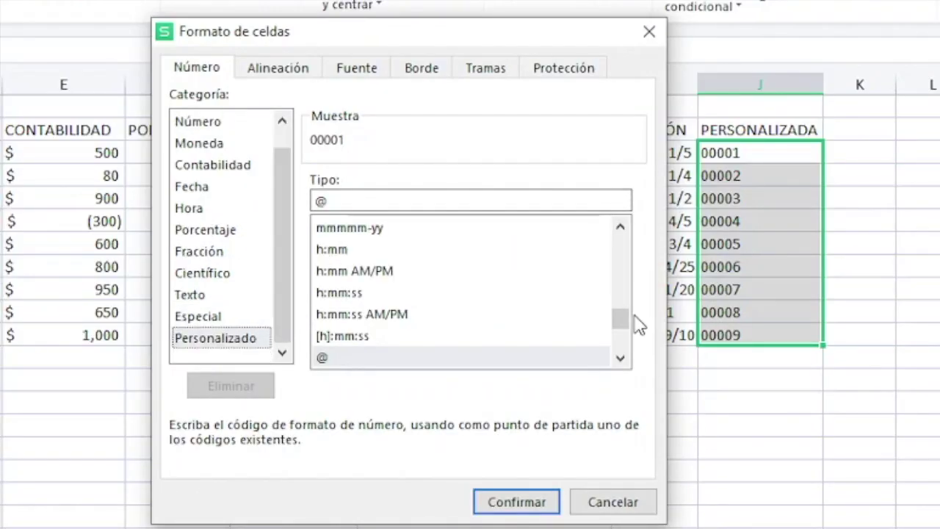
left_click_drag(620, 319, 621, 339)
left_click(381, 197)
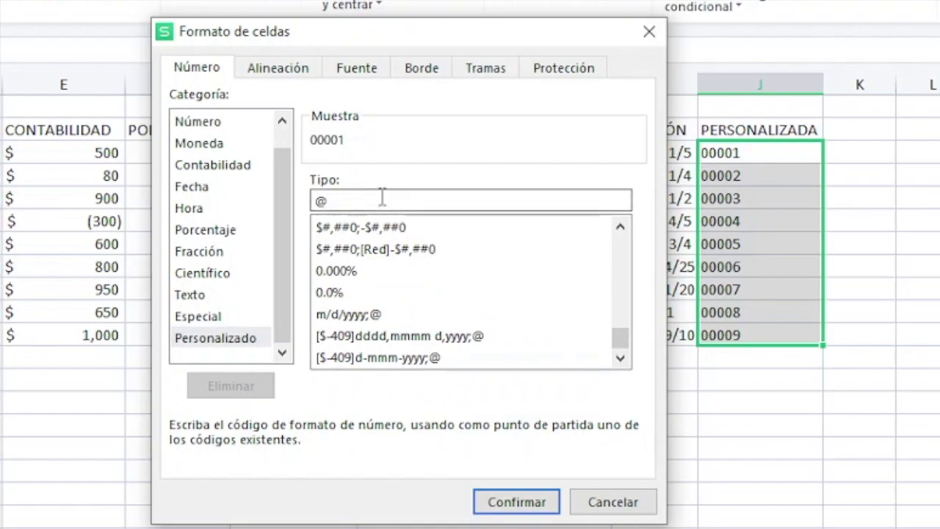
key("BackSpace")
type(";;;")
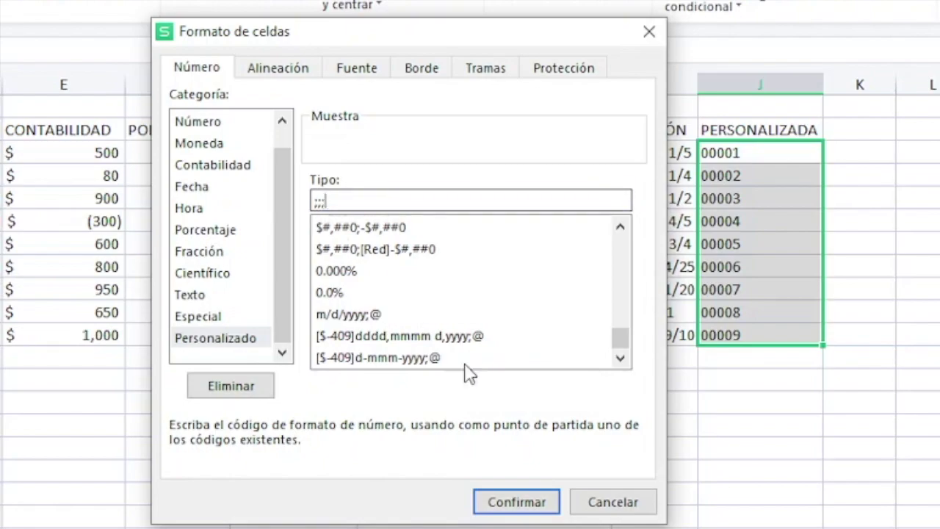
left_click(526, 505)
Reselect J3:J11 and J3 to confirm the folio codes are hidden.
left_click(683, 351)
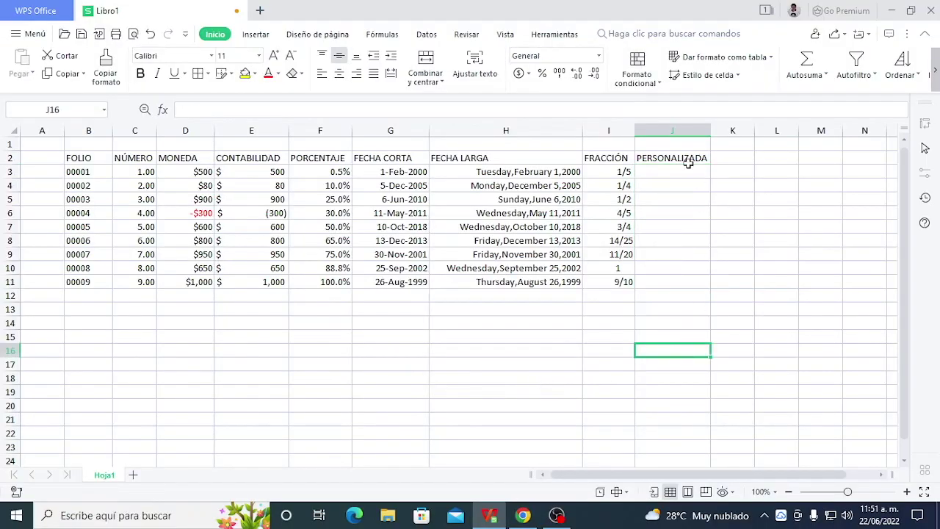
left_click_drag(666, 172, 674, 285)
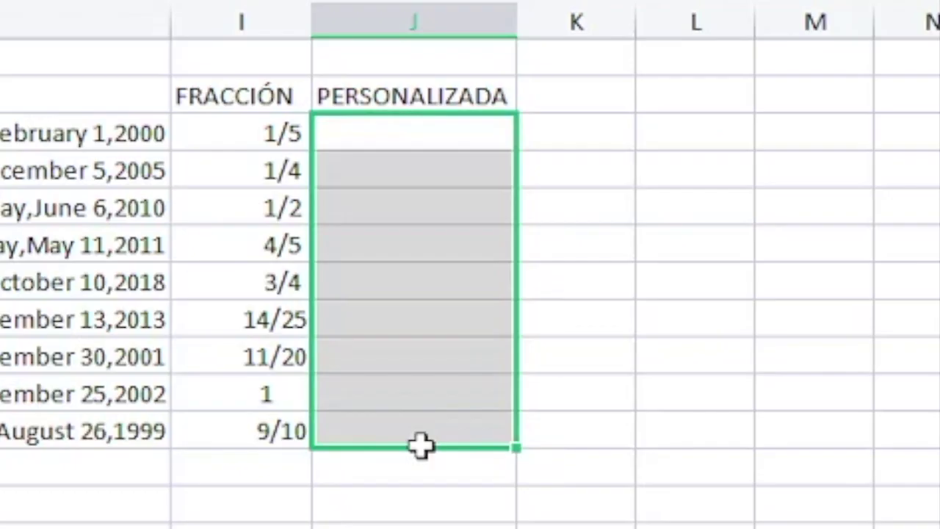
left_click(656, 311)
left_click(419, 120)
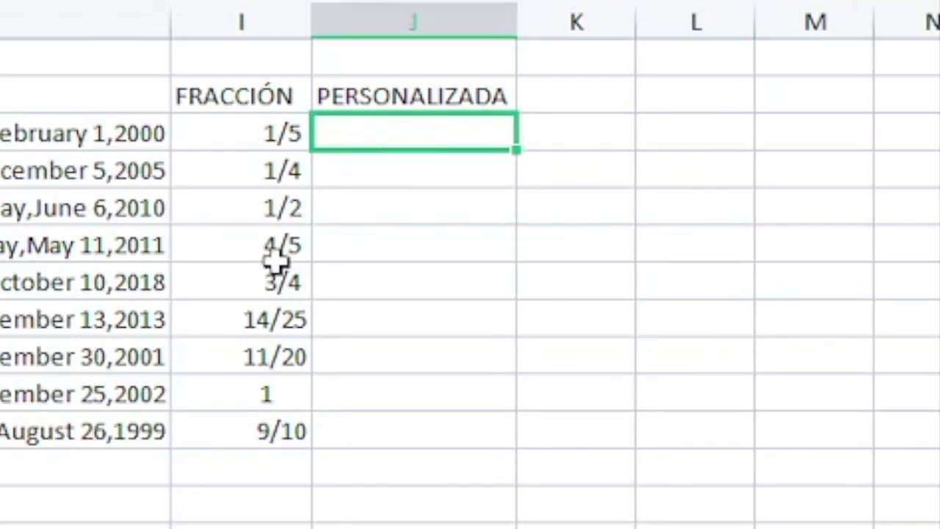
Select the PERSONALIZADA cells one by one to show each appears blank.
left_click(437, 179)
left_click(438, 229)
left_click(438, 278)
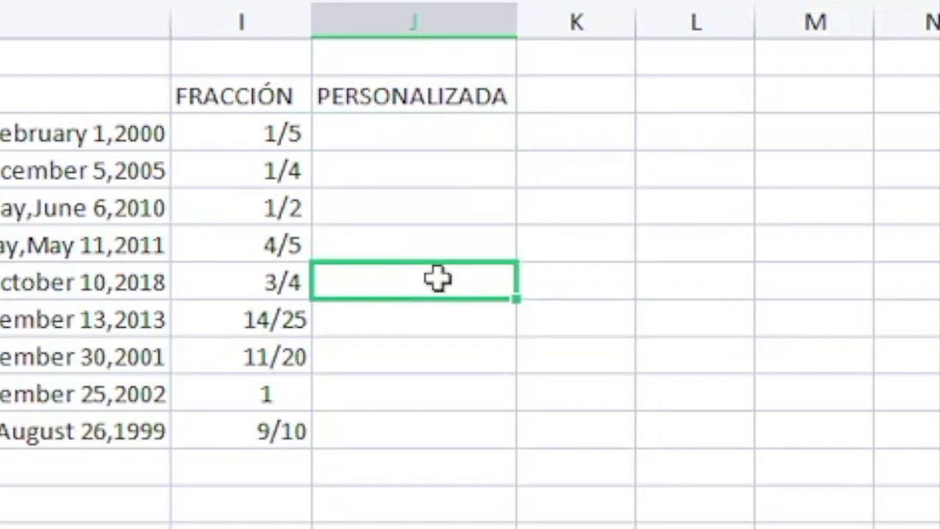
left_click(438, 323)
left_click(451, 386)
left_click(464, 426)
left_click(433, 141)
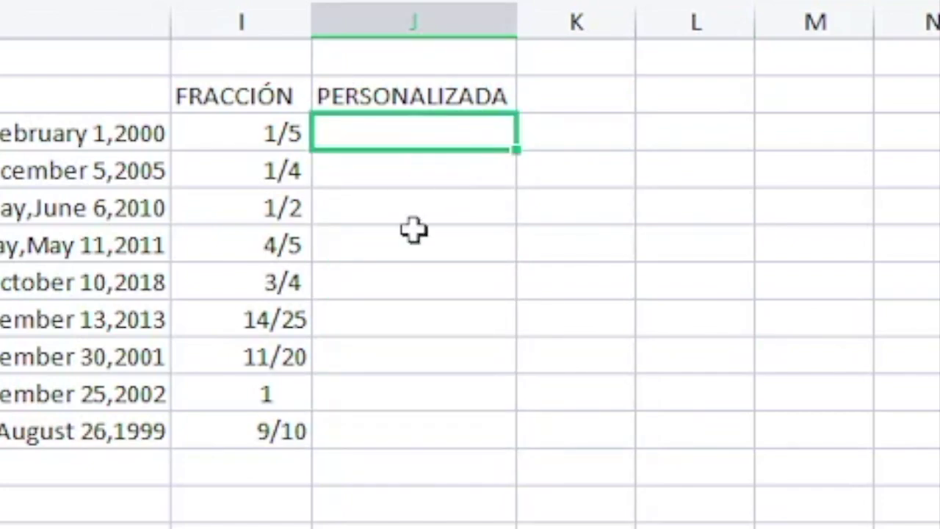
left_click(416, 237)
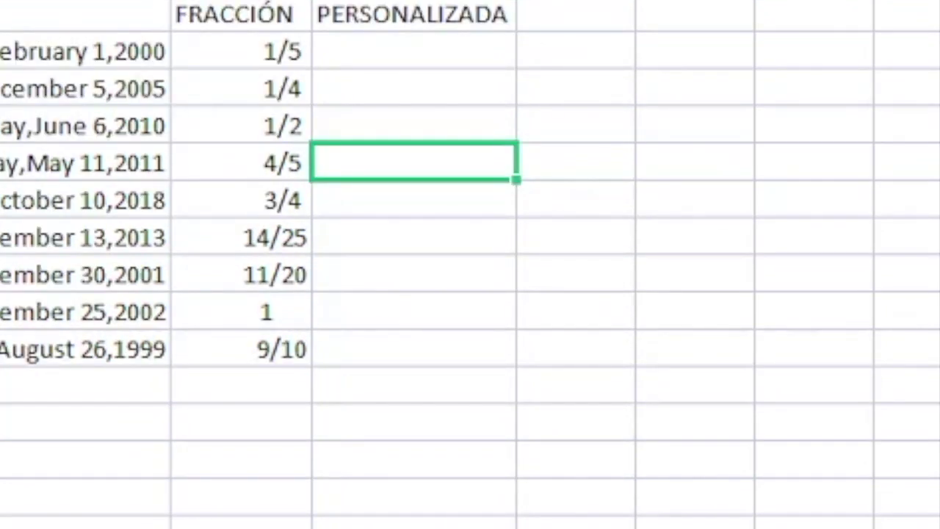
left_click(390, 50)
left_click(418, 113)
left_click(430, 189)
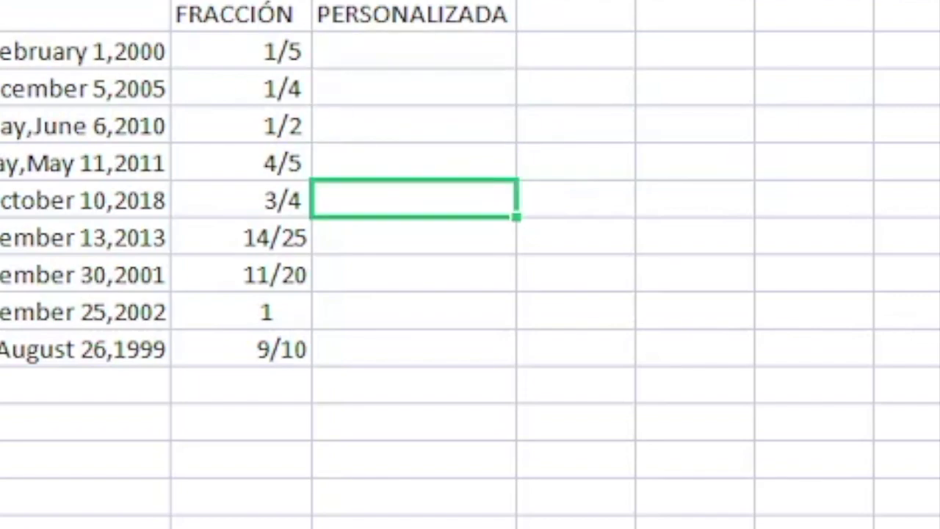
left_click(467, 91)
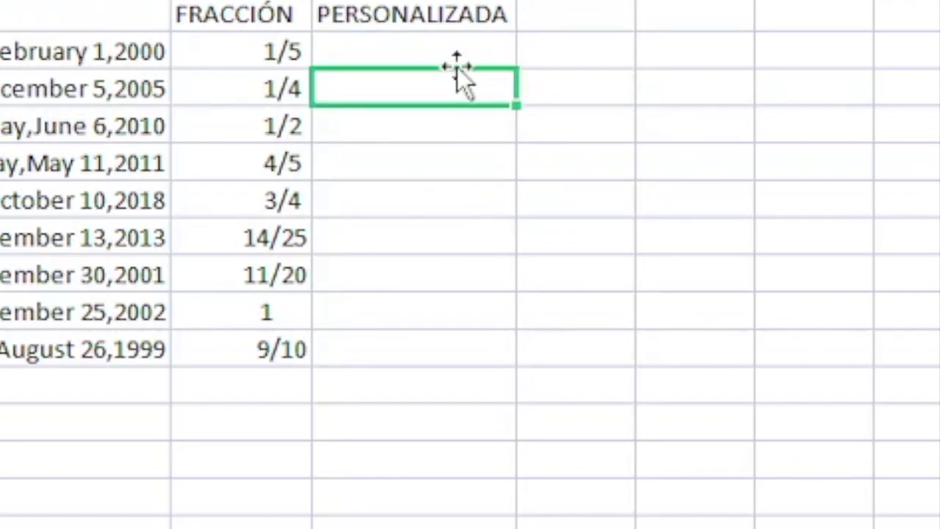
left_click(455, 59)
Check the 11/20 and 9/10 rows, then subscribe to the Aprende N5 YouTube channel.
left_click(454, 286)
left_click(450, 354)
left_click(848, 138)
left_click(888, 139)
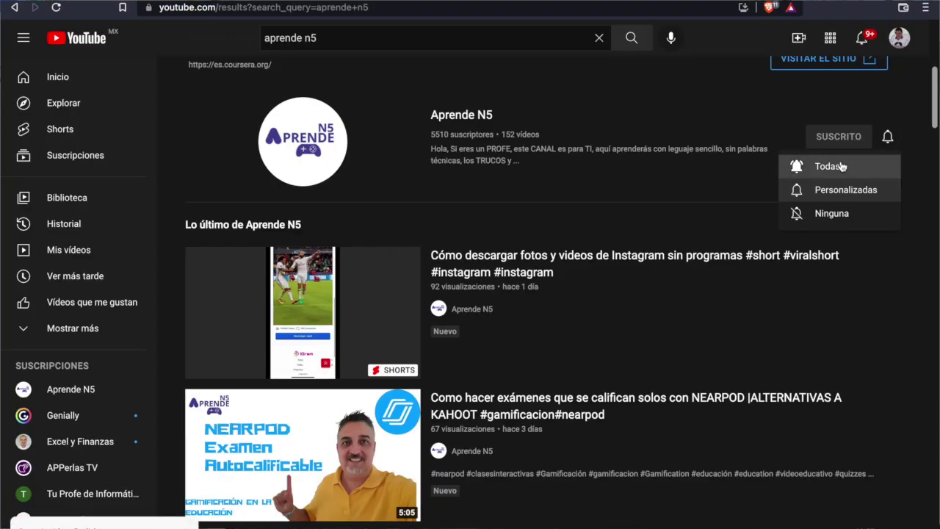
Post the comment 'Gracias por el video.' under the NEARPOD exam video.
type("Gracias por el video.")
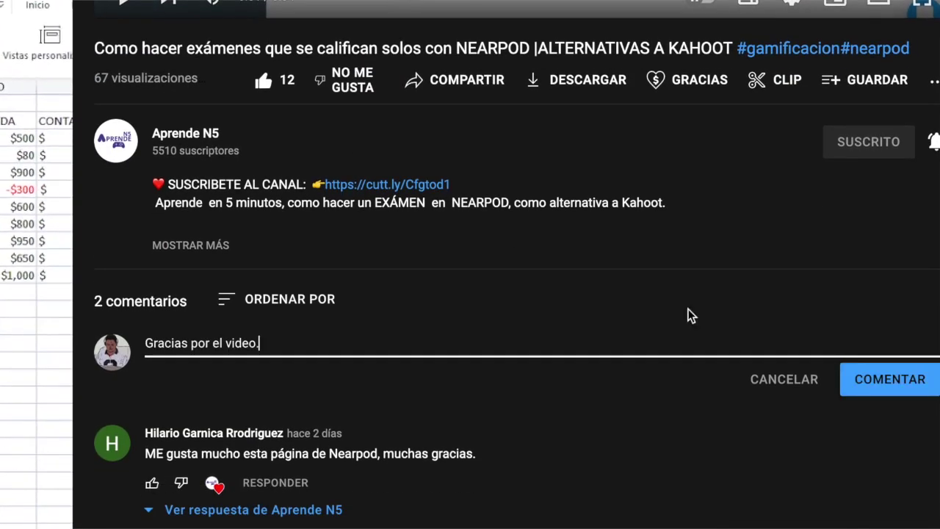
left_click(887, 379)
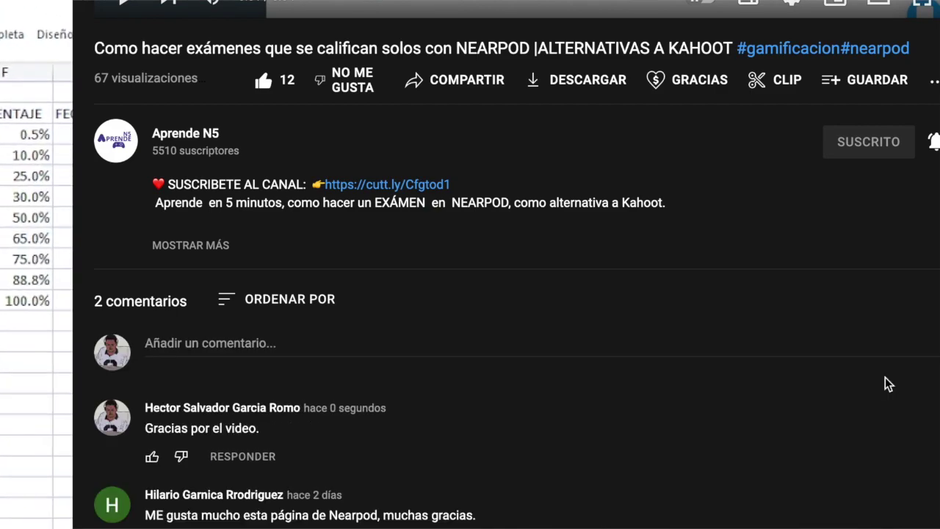